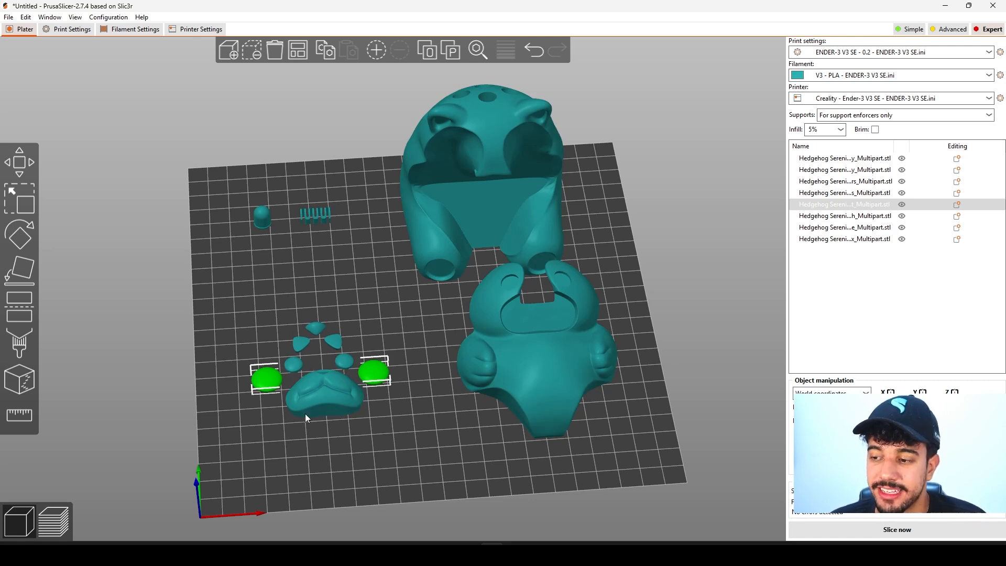
Examine the hedgehog's two body halves and the small dome-and-zigzag part from several angles.
{"action": "left_click", "coordinate": [447, 263]}
{"action": "left_click", "coordinate": [521, 356]}
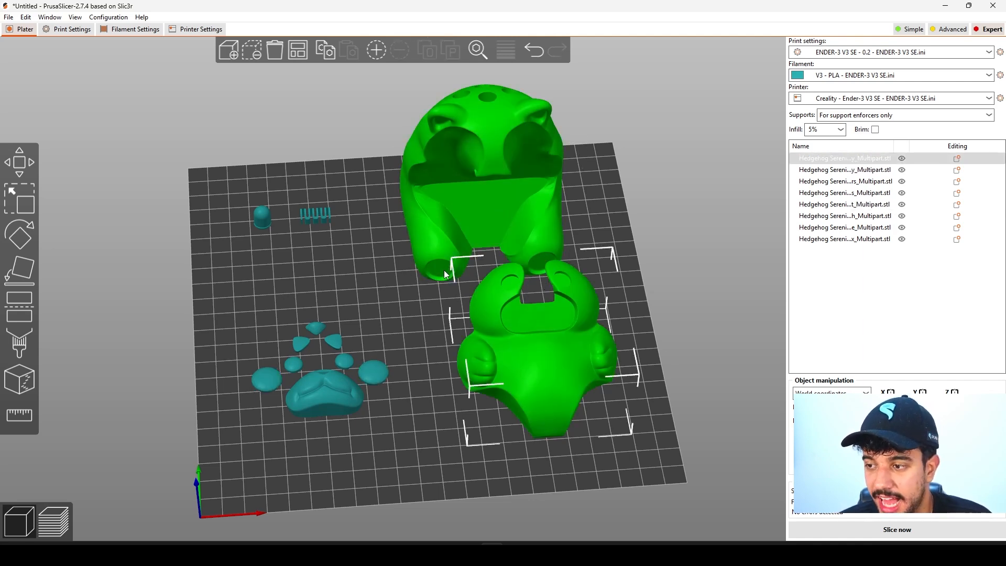
{"action": "scroll", "coordinate": [429, 260], "scroll_direction": "up", "scroll_amount": 3}
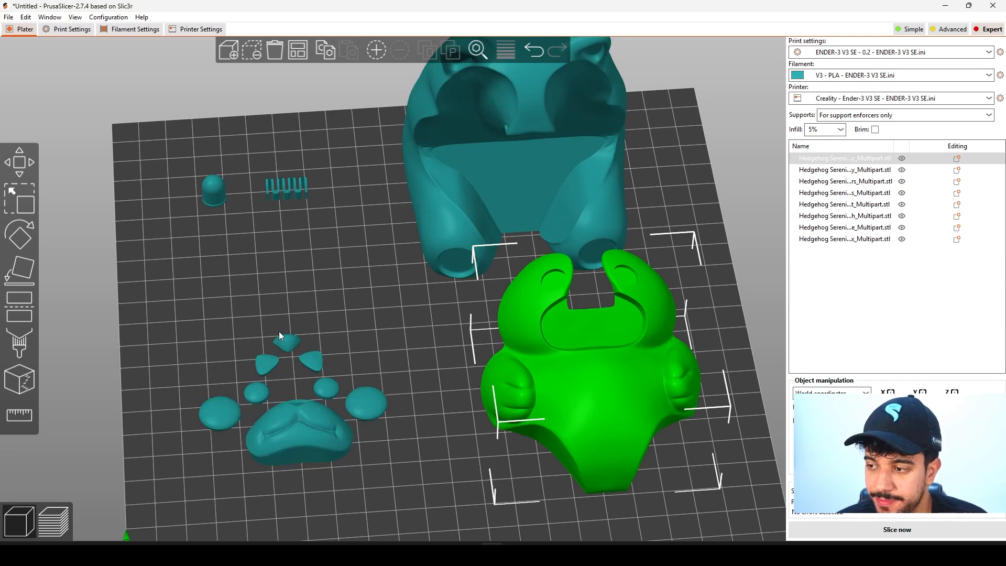
{"action": "scroll", "coordinate": [367, 408], "scroll_direction": "down", "scroll_amount": 2}
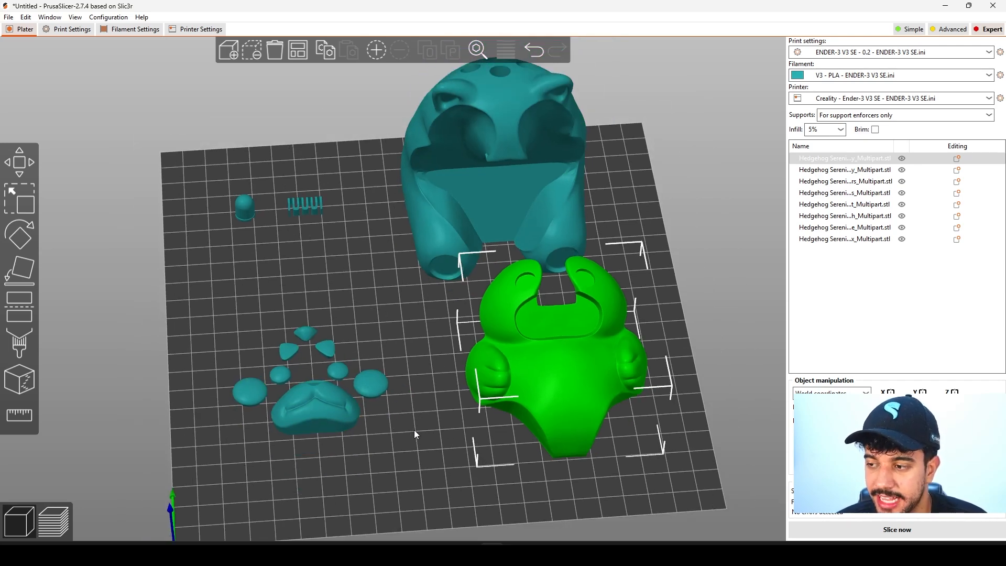
{"action": "left_click_drag", "start_coordinate": [415, 433], "coordinate": [386, 424]}
{"action": "right_click_drag", "start_coordinate": [472, 472], "coordinate": [573, 460]}
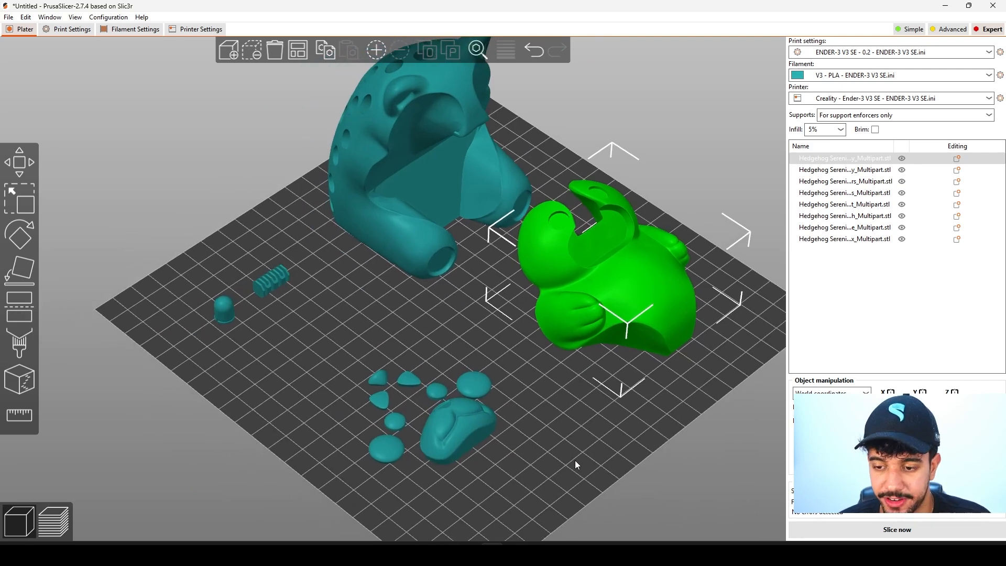
{"action": "left_click", "coordinate": [295, 293]}
{"action": "scroll", "coordinate": [294, 291], "scroll_direction": "up", "scroll_amount": 3}
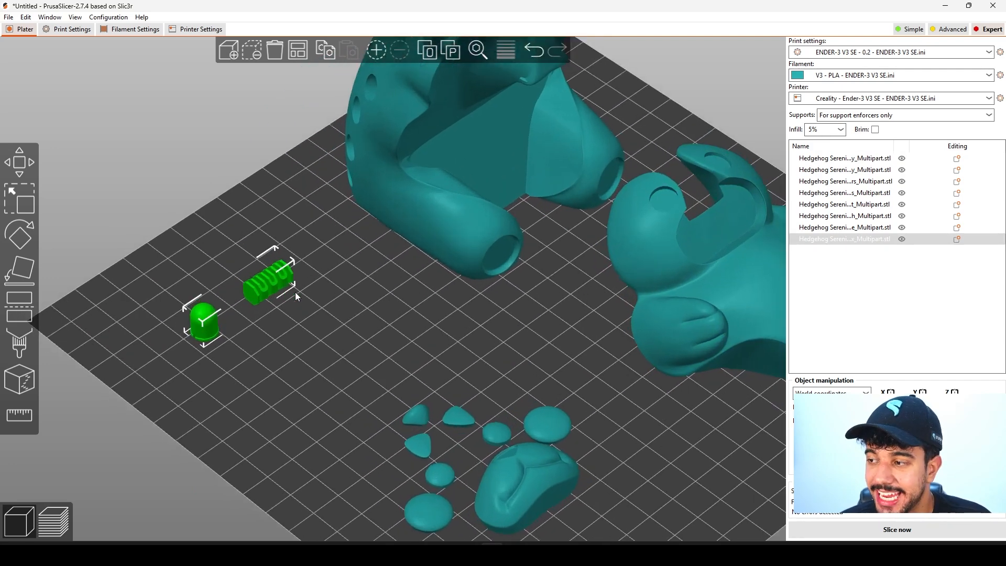
{"action": "scroll", "coordinate": [402, 351], "scroll_direction": "down", "scroll_amount": 3}
{"action": "scroll", "coordinate": [347, 307], "scroll_direction": "down", "scroll_amount": 2}
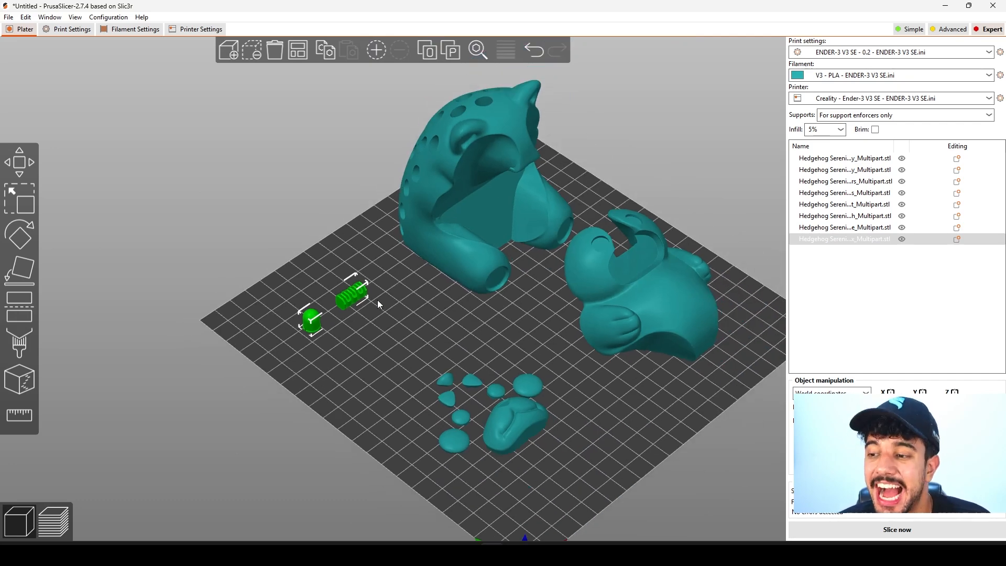
{"action": "left_click_drag", "start_coordinate": [359, 319], "coordinate": [473, 327]}
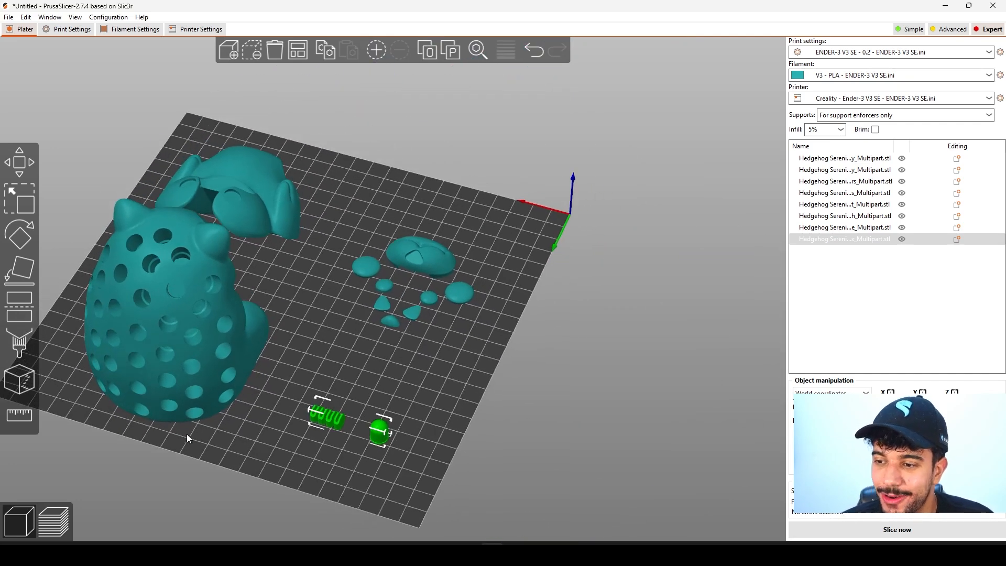
{"action": "left_click_drag", "start_coordinate": [366, 456], "coordinate": [317, 476]}
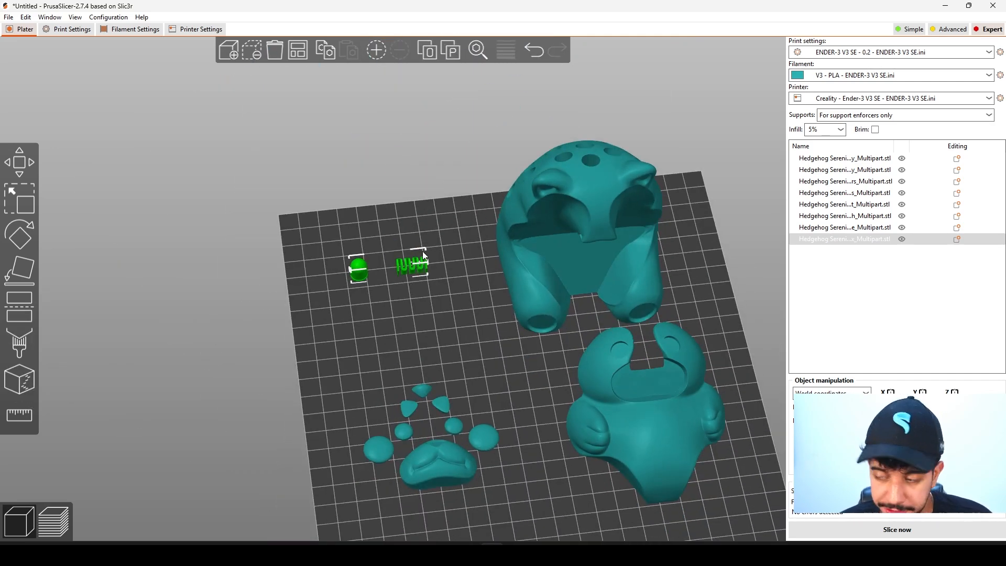
Duplicate the small dome-and-zigzag part and place the copy just in front of the original on the bed.
{"action": "key", "text": "ctrl+c"}
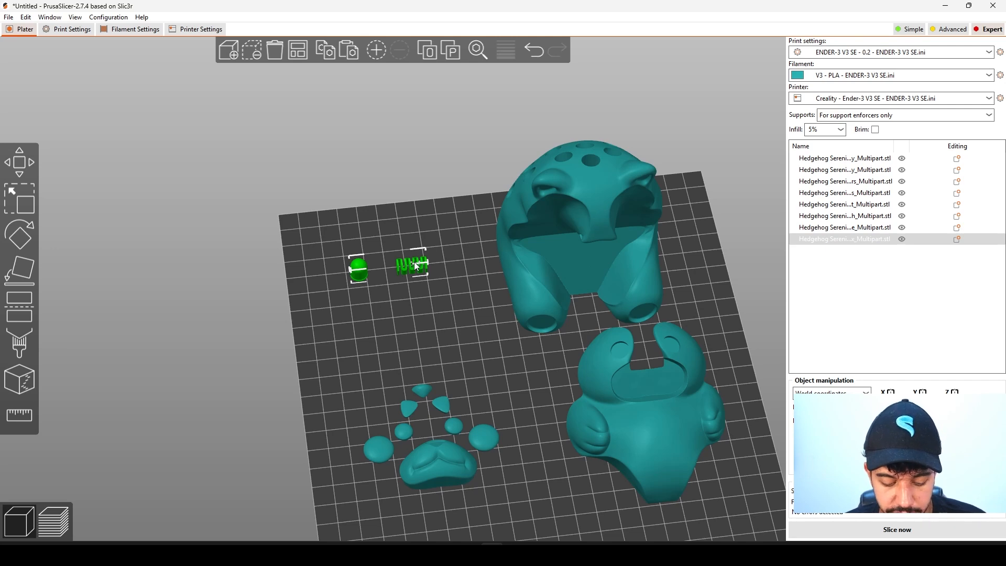
{"action": "key", "text": "ctrl+v"}
{"action": "left_click_drag", "start_coordinate": [429, 264], "coordinate": [419, 300]}
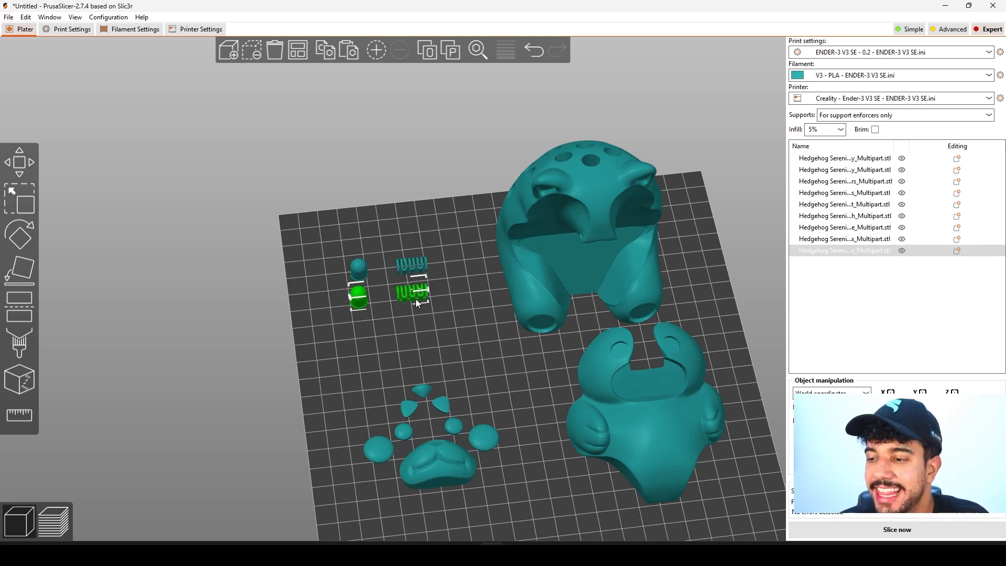
{"action": "left_click_drag", "start_coordinate": [419, 300], "coordinate": [429, 367]}
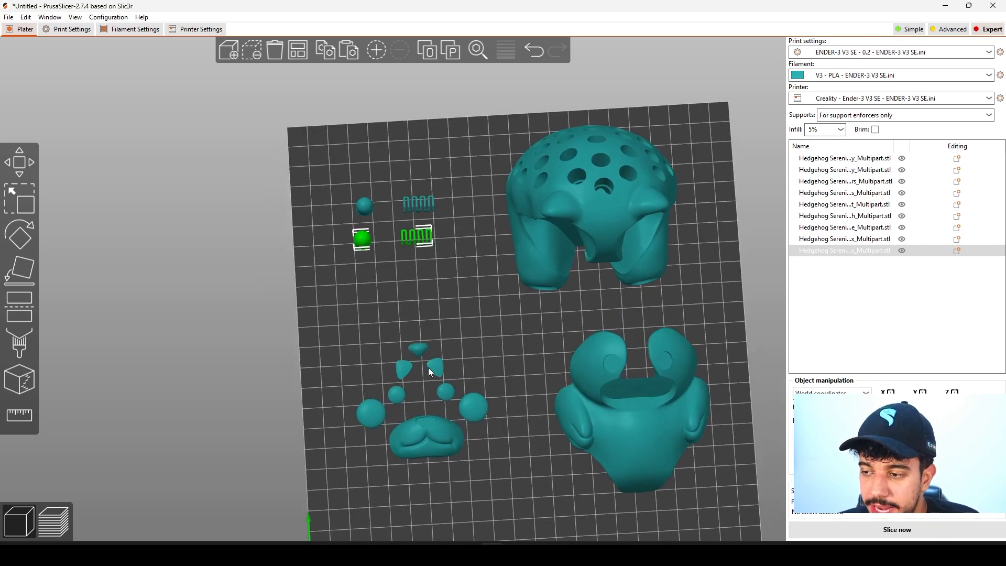
{"action": "scroll", "coordinate": [443, 259], "scroll_direction": "up", "scroll_amount": 5}
{"action": "scroll", "coordinate": [443, 258], "scroll_direction": "up", "scroll_amount": 4}
{"action": "right_click_drag", "start_coordinate": [466, 175], "coordinate": [441, 306]}
{"action": "left_click_drag", "start_coordinate": [443, 283], "coordinate": [454, 259]}
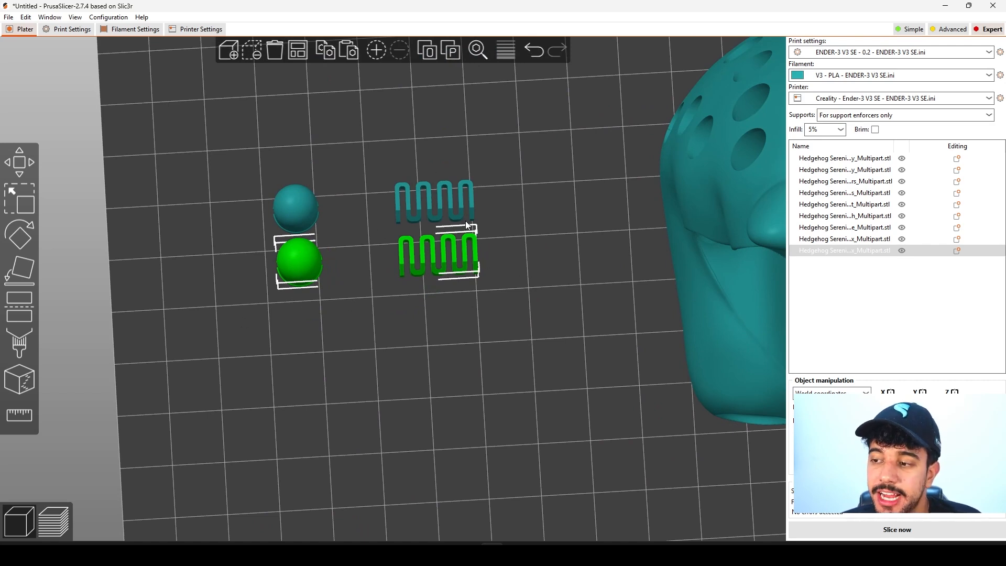
{"action": "left_click_drag", "start_coordinate": [517, 318], "coordinate": [525, 322]}
{"action": "scroll", "coordinate": [510, 321], "scroll_direction": "down", "scroll_amount": 5}
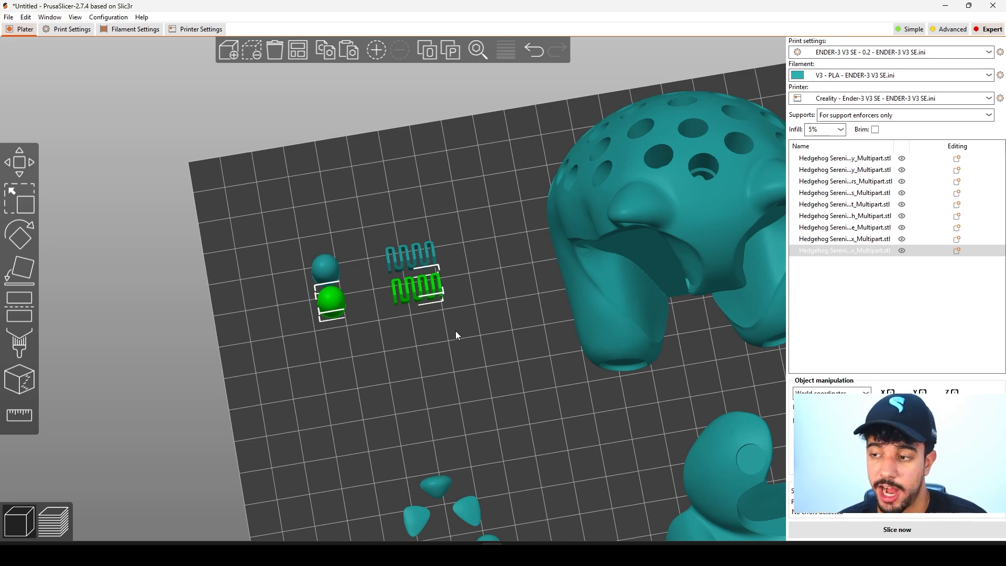
{"action": "left_click", "coordinate": [495, 359]}
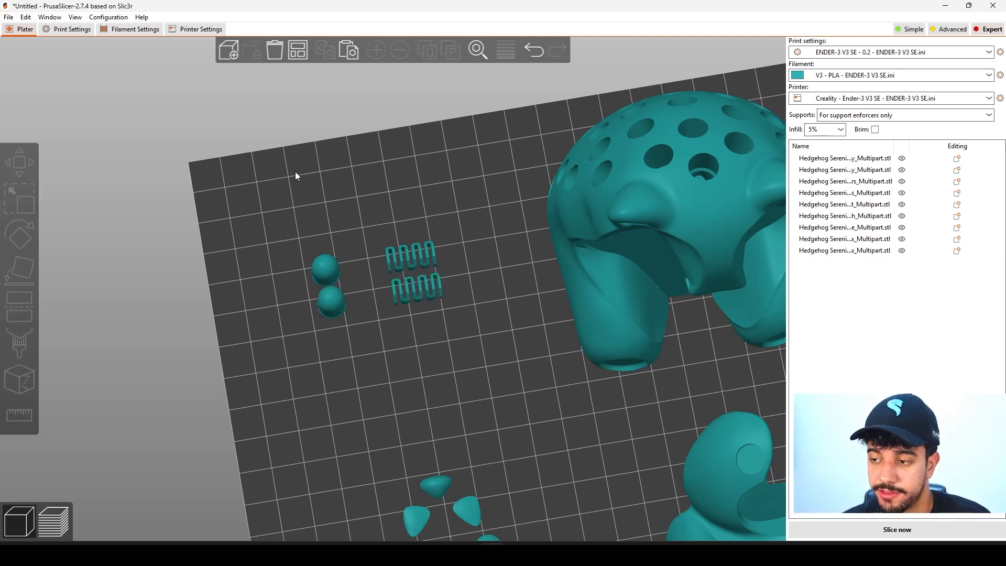
Set the fill density to 10% in the print settings, check the skirt and brim options, and return to the plate.
{"action": "left_click", "coordinate": [67, 28]}
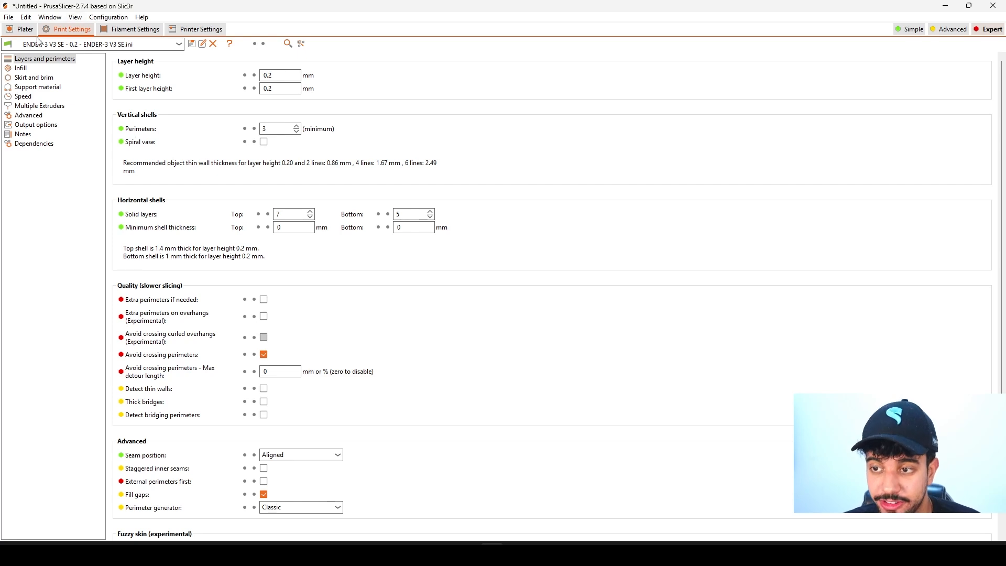
{"action": "left_click", "coordinate": [17, 69]}
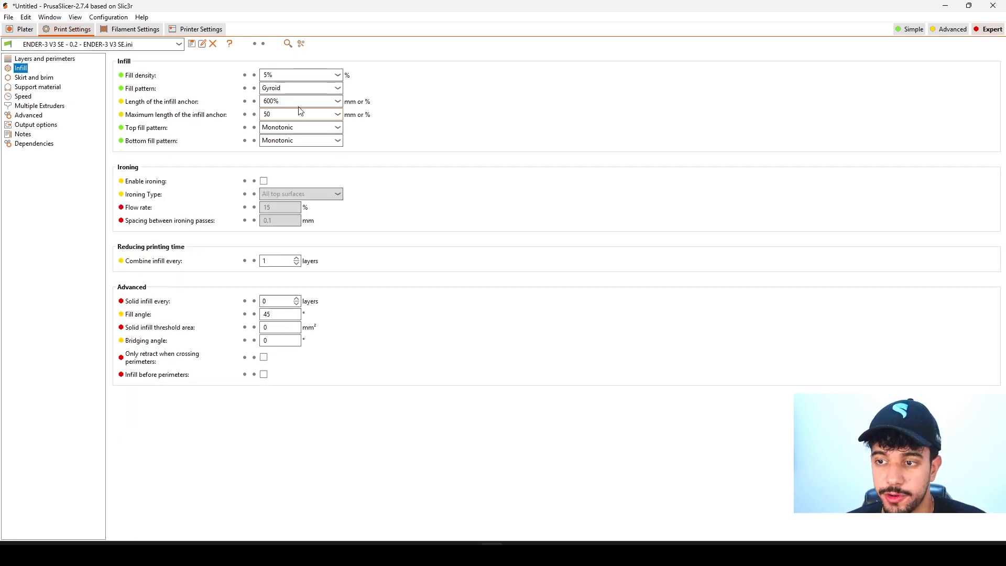
{"action": "key", "text": "BackSpace"}
{"action": "type", "text": "10"}
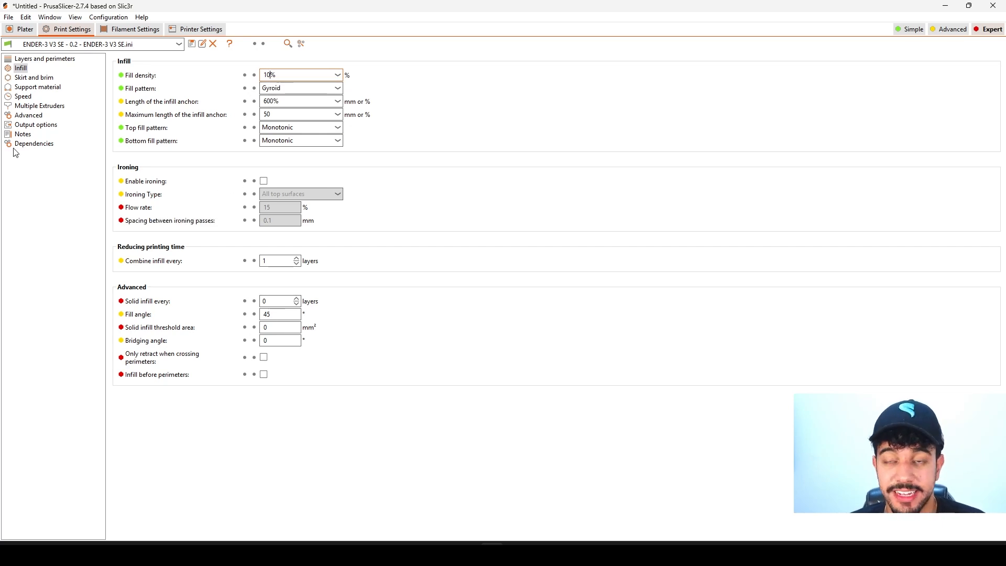
{"action": "left_click", "coordinate": [34, 77]}
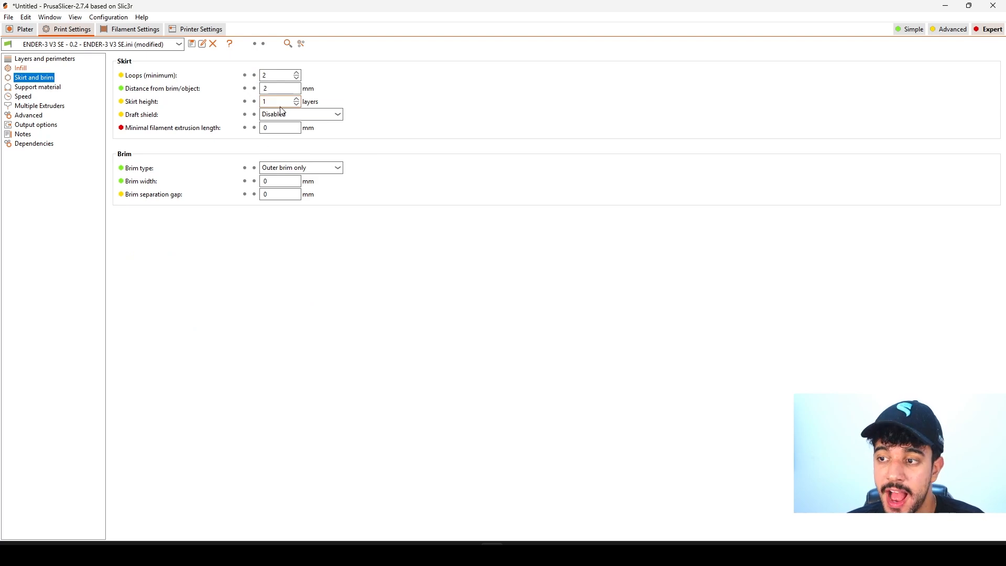
{"action": "left_click", "coordinate": [24, 30]}
Inspect the undersides of the hedgehog's body halves and face parts for their contact with the bed.
{"action": "scroll", "coordinate": [479, 408], "scroll_direction": "up", "scroll_amount": 3}
{"action": "left_click_drag", "start_coordinate": [483, 416], "coordinate": [479, 336]}
{"action": "right_click_drag", "start_coordinate": [518, 241], "coordinate": [483, 303]}
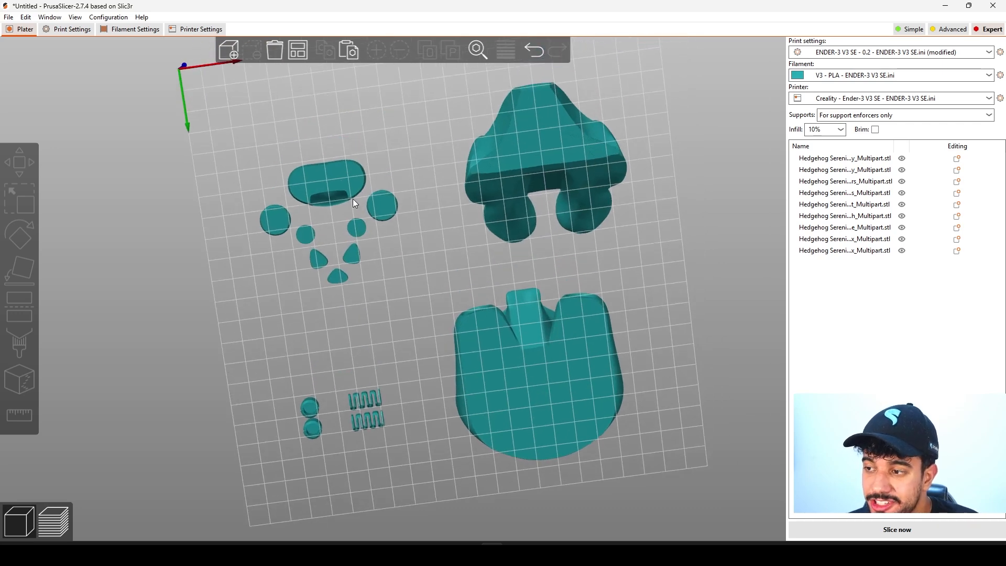
{"action": "left_click", "coordinate": [367, 401]}
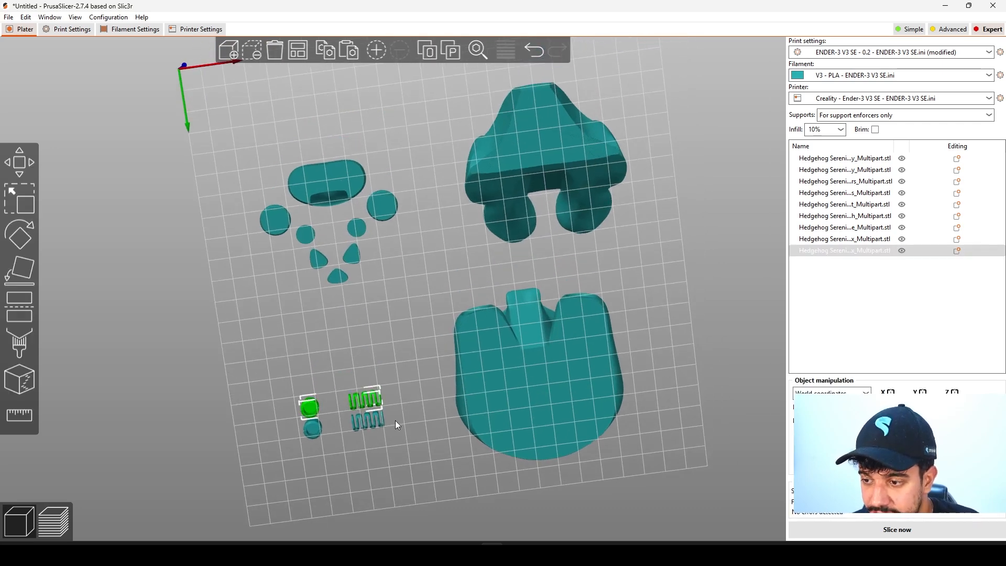
{"action": "left_click", "coordinate": [548, 399]}
{"action": "scroll", "coordinate": [629, 375], "scroll_direction": "up", "scroll_amount": 3}
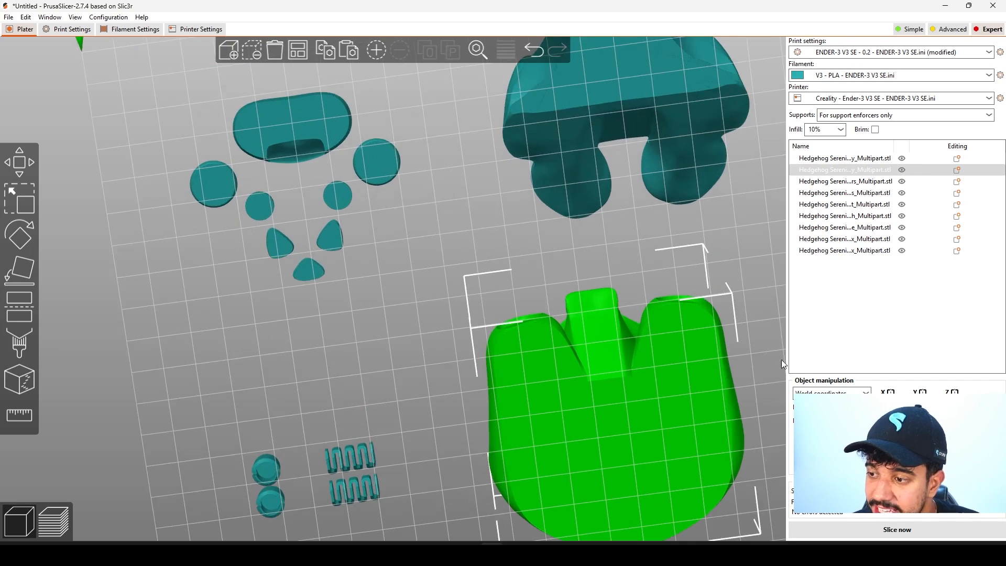
{"action": "right_click_drag", "start_coordinate": [758, 302], "coordinate": [597, 143]}
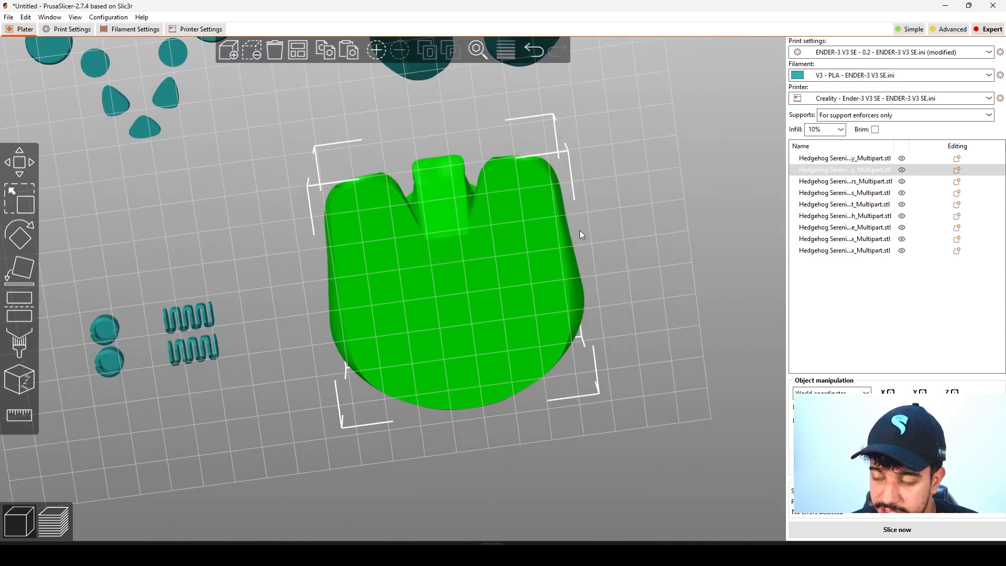
{"action": "left_click_drag", "start_coordinate": [620, 197], "coordinate": [605, 216]}
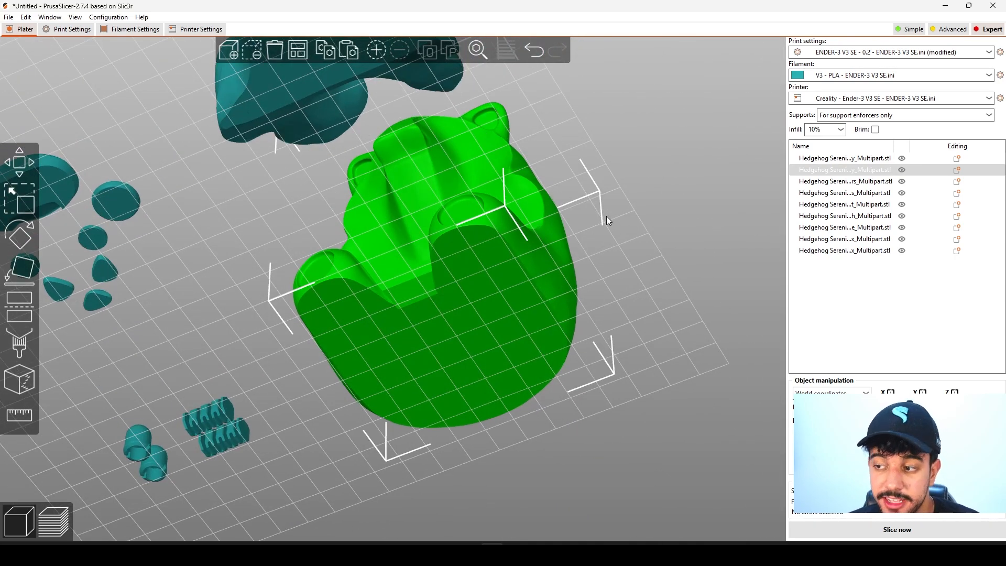
{"action": "left_click_drag", "start_coordinate": [617, 257], "coordinate": [590, 329]}
{"action": "left_click", "coordinate": [504, 152]}
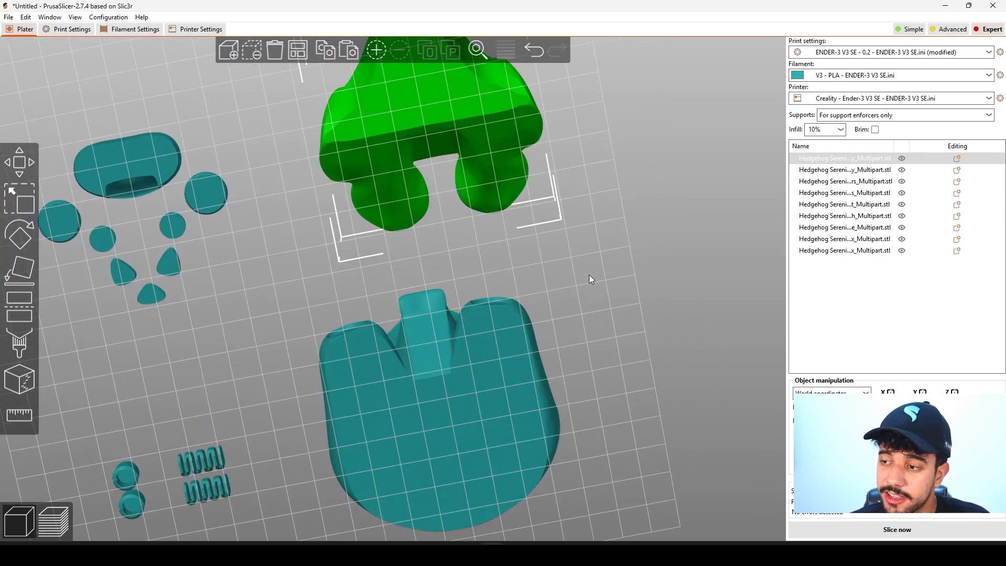
{"action": "left_click_drag", "start_coordinate": [587, 272], "coordinate": [577, 357]}
{"action": "left_click", "coordinate": [173, 313]}
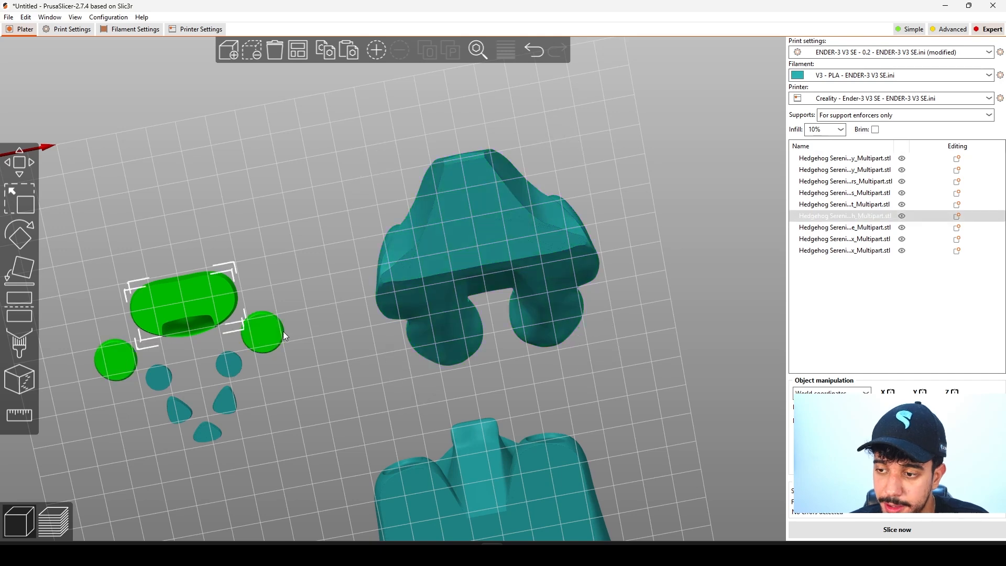
{"action": "right_click_drag", "start_coordinate": [324, 417], "coordinate": [488, 200]}
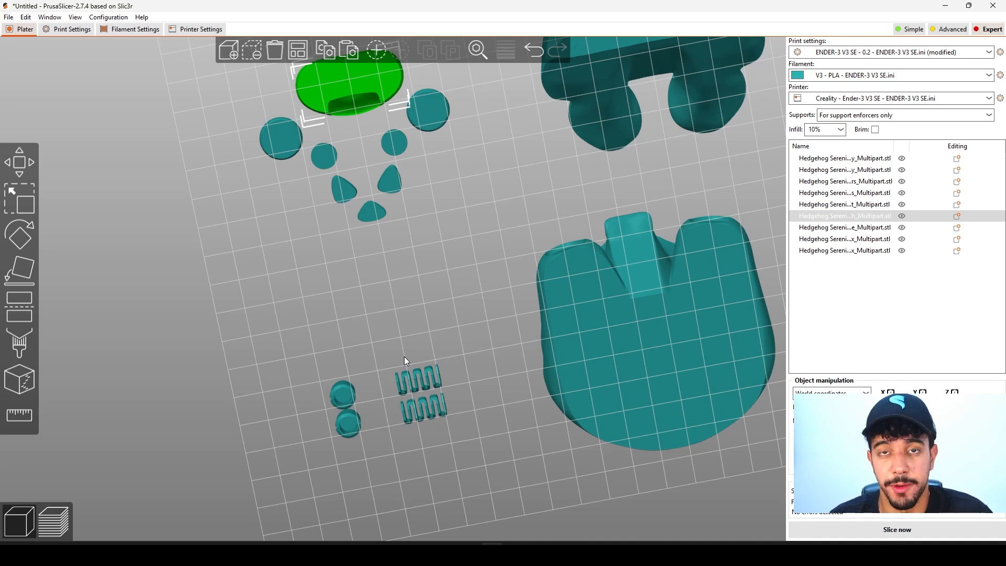
Inspect the dome and zigzag pieces of the duplicated small part closely from below.
{"action": "left_click", "coordinate": [414, 385]}
{"action": "left_click", "coordinate": [414, 387]}
{"action": "scroll", "coordinate": [536, 319], "scroll_direction": "up", "scroll_amount": 6}
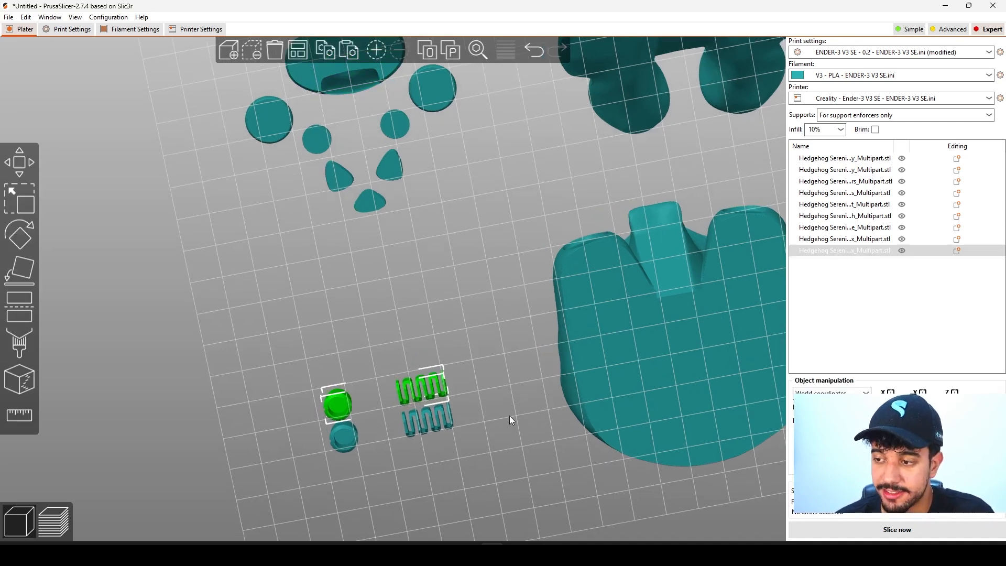
{"action": "left_click_drag", "start_coordinate": [564, 406], "coordinate": [639, 398]}
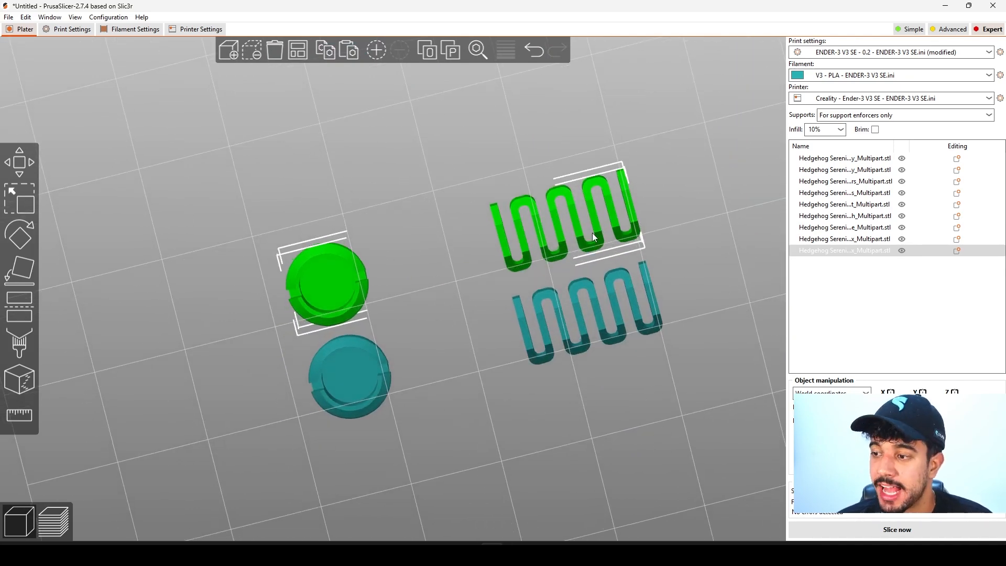
{"action": "left_click_drag", "start_coordinate": [701, 287], "coordinate": [565, 425]}
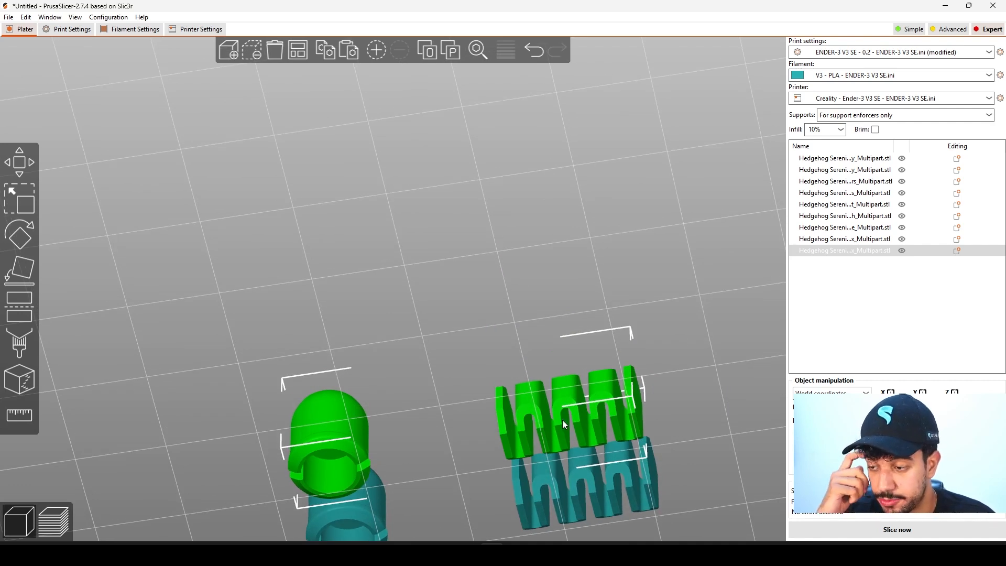
{"action": "scroll", "coordinate": [426, 469], "scroll_direction": "down", "scroll_amount": 4}
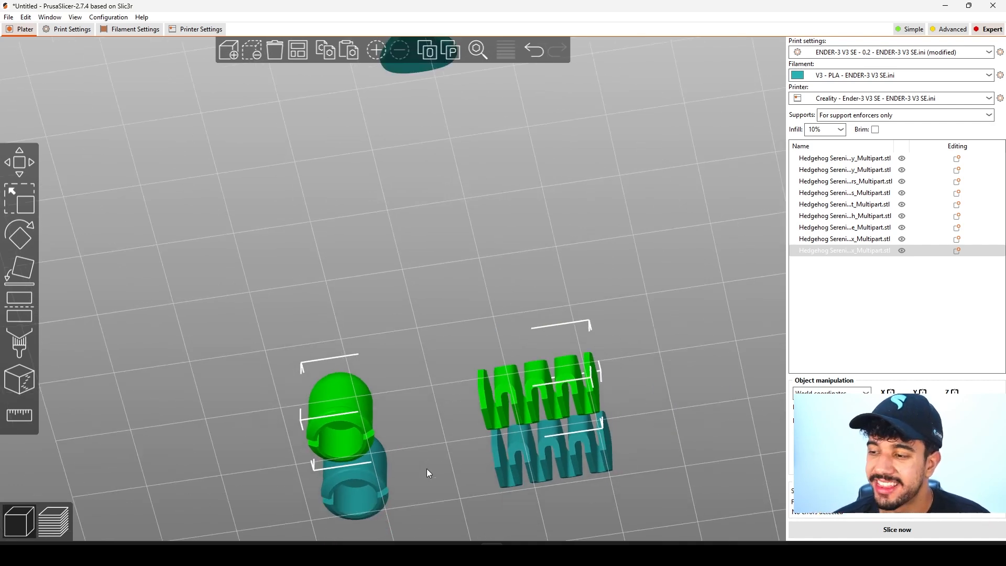
{"action": "left_click_drag", "start_coordinate": [538, 437], "coordinate": [533, 373]}
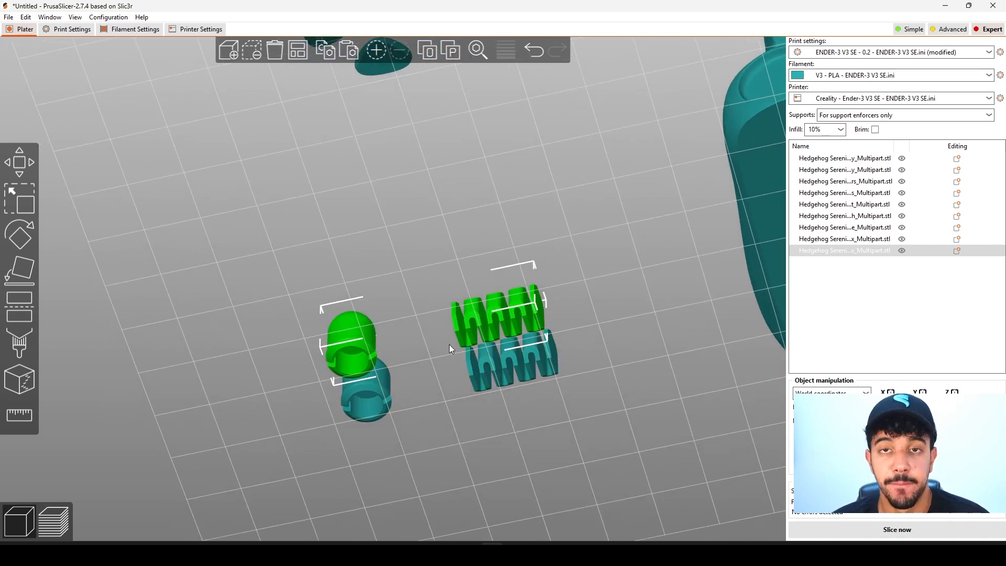
{"action": "scroll", "coordinate": [489, 334], "scroll_direction": "up", "scroll_amount": 4}
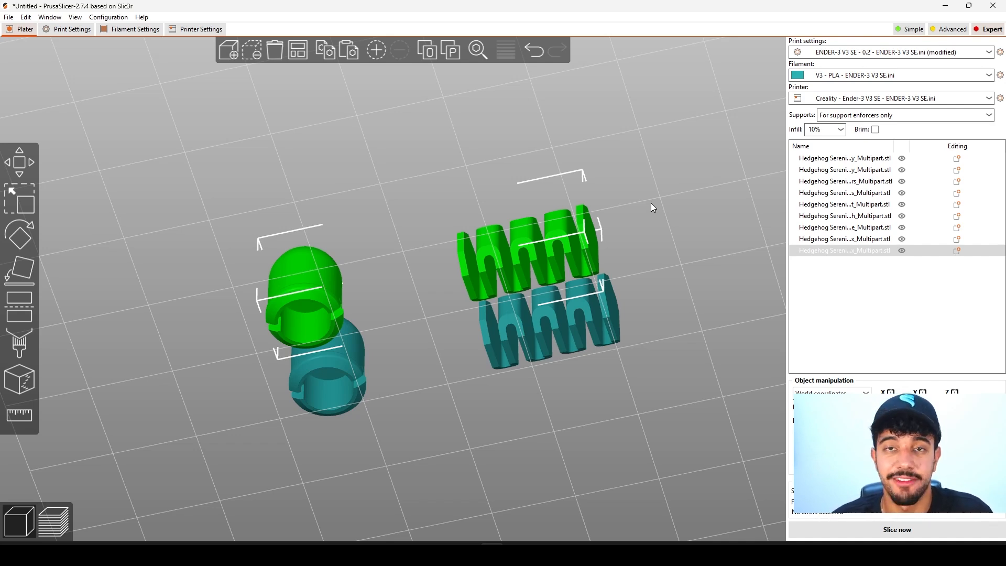
{"action": "scroll", "coordinate": [632, 231], "scroll_direction": "up", "scroll_amount": 6}
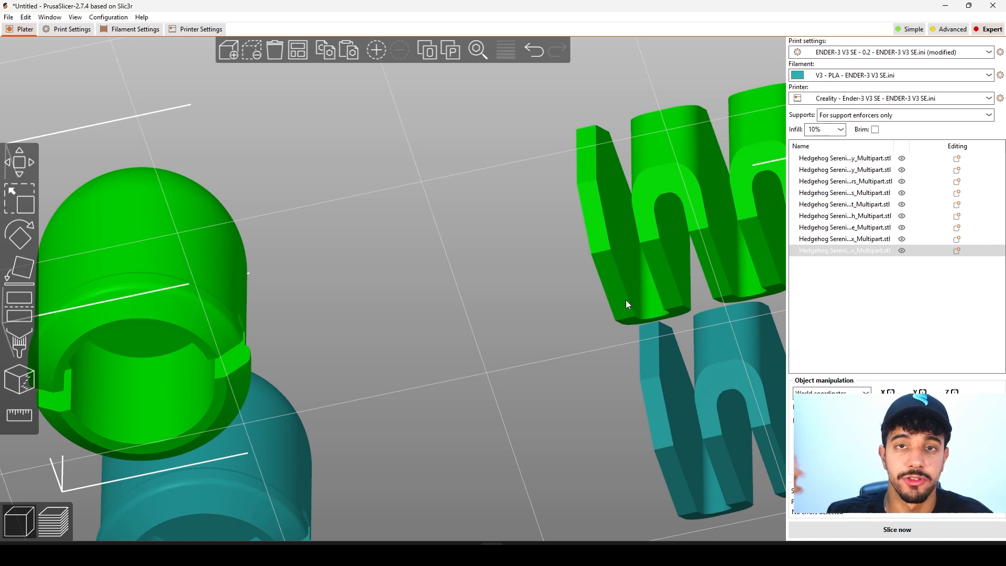
{"action": "scroll", "coordinate": [624, 295], "scroll_direction": "down", "scroll_amount": 6}
{"action": "scroll", "coordinate": [618, 309], "scroll_direction": "down", "scroll_amount": 4}
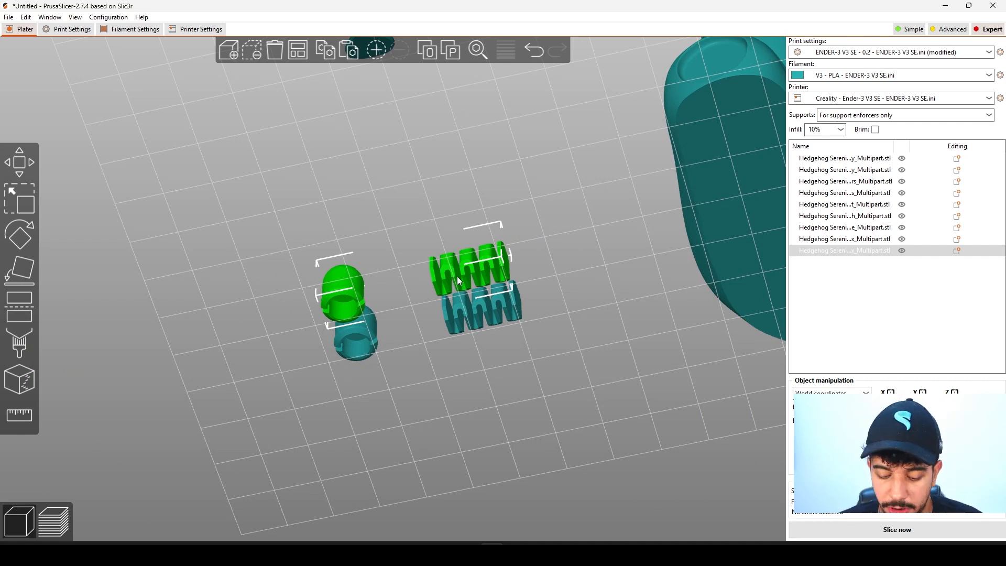
Delete the duplicate of the small dome-and-zigzag part and select the remaining original.
{"action": "key", "text": "Delete"}
{"action": "left_click", "coordinate": [479, 314]}
{"action": "scroll", "coordinate": [480, 315], "scroll_direction": "down", "scroll_amount": 7}
{"action": "left_click_drag", "start_coordinate": [491, 280], "coordinate": [471, 350]}
{"action": "right_click_drag", "start_coordinate": [451, 346], "coordinate": [439, 320]}
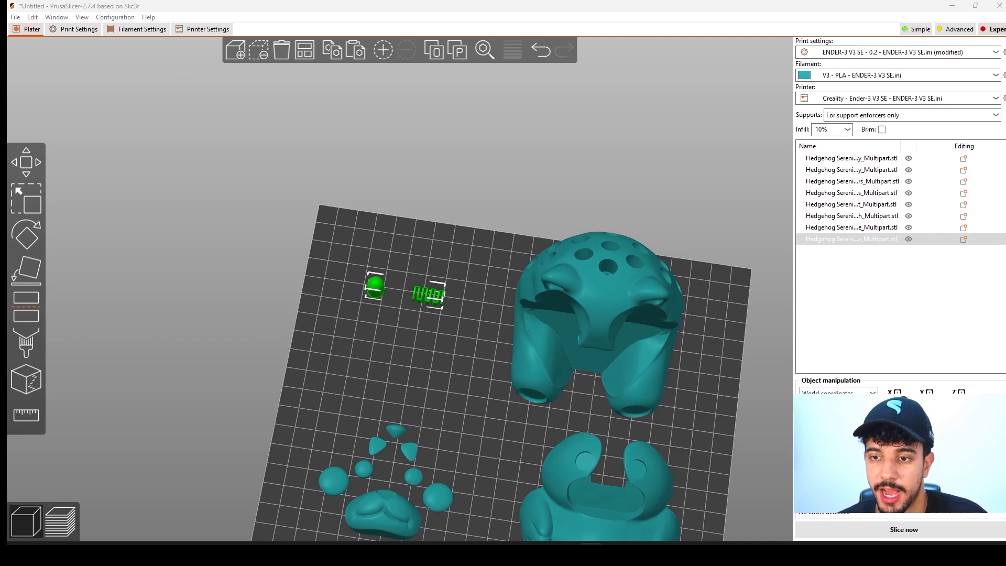
Check the global skirt and brim values in the print settings and return to the plate with the small dome-and-zigzag part.
{"action": "scroll", "coordinate": [425, 325], "scroll_direction": "up", "scroll_amount": 5}
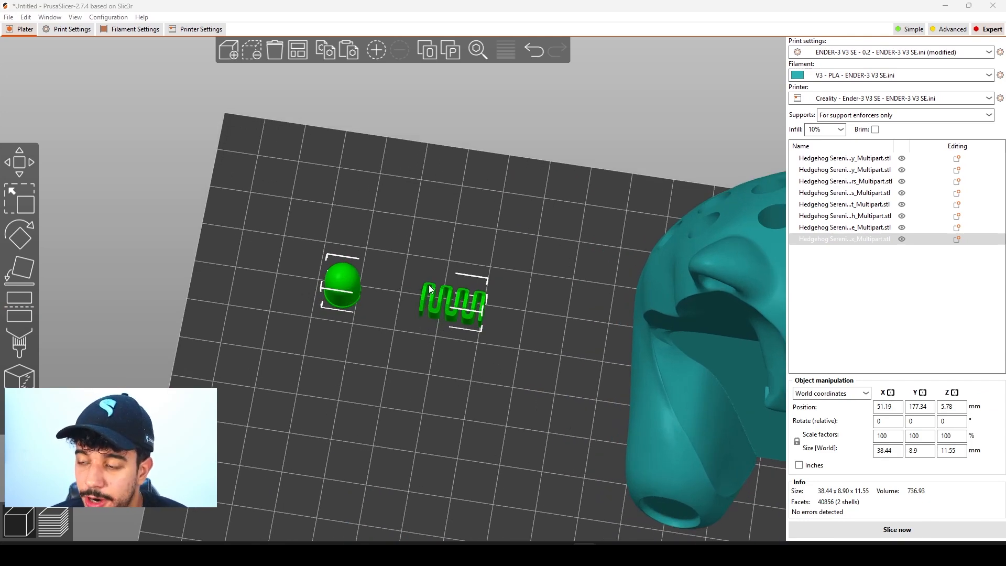
{"action": "left_click", "coordinate": [63, 30]}
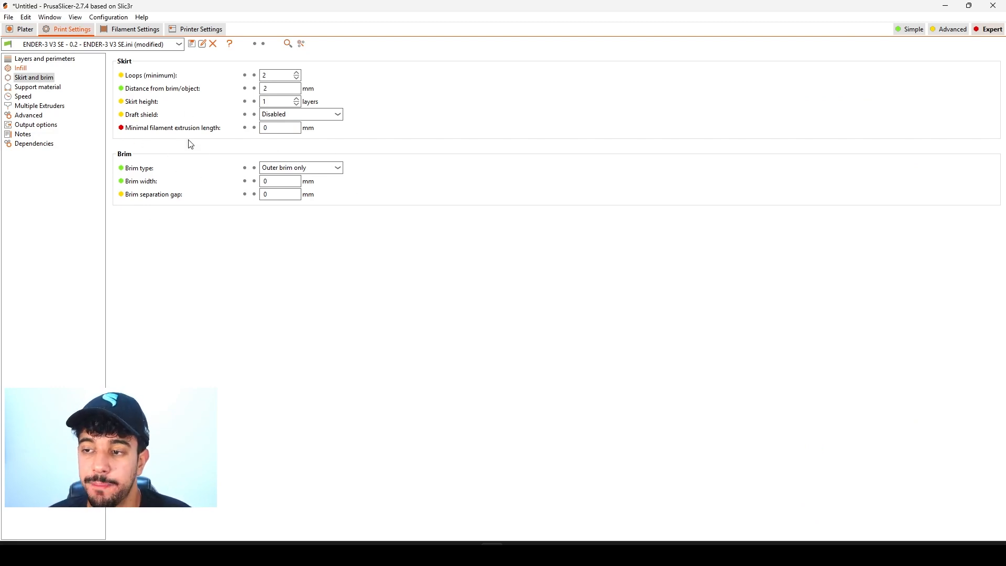
{"action": "left_click", "coordinate": [21, 29]}
{"action": "scroll", "coordinate": [314, 359], "scroll_direction": "down", "scroll_amount": 5}
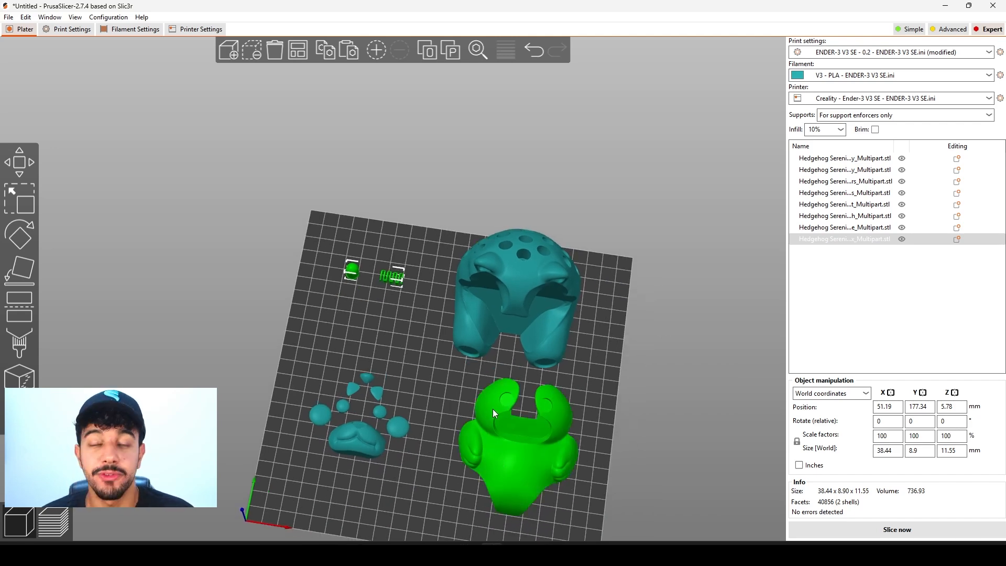
{"action": "scroll", "coordinate": [393, 324], "scroll_direction": "up", "scroll_amount": 5}
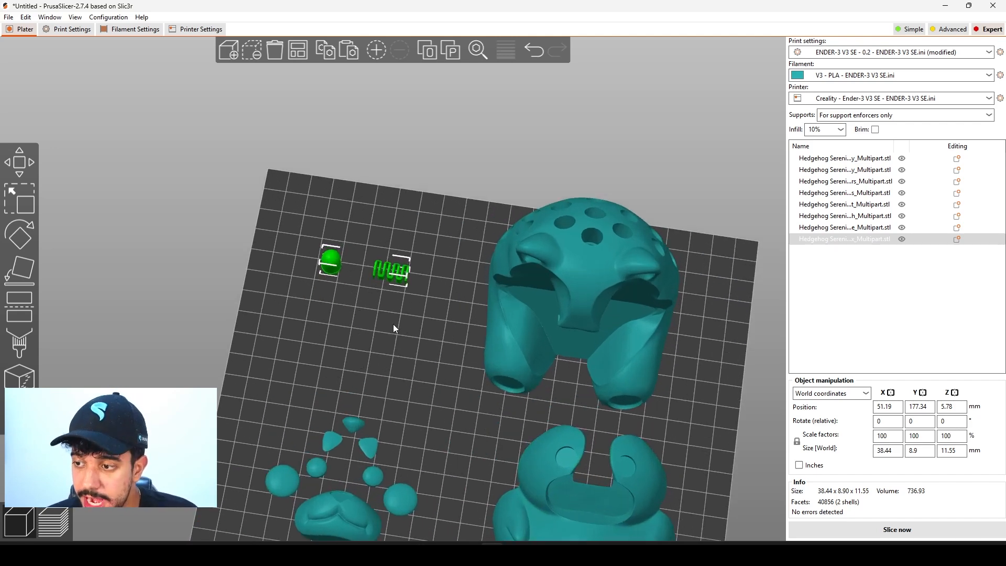
{"action": "scroll", "coordinate": [388, 288], "scroll_direction": "down", "scroll_amount": 3}
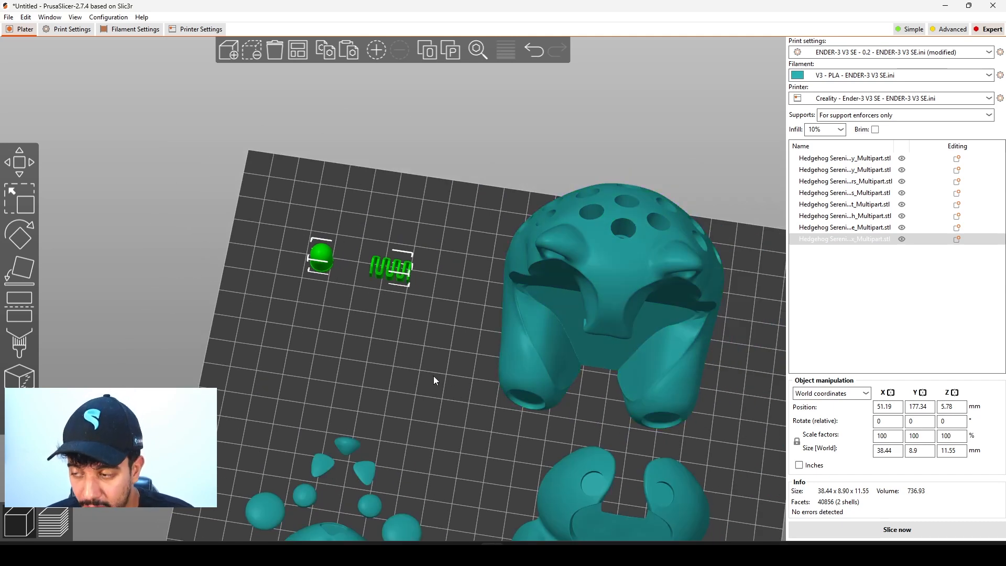
Add object-specific skirt and brim settings for brim type and brim width to the small dome-and-zigzag part.
{"action": "right_click", "coordinate": [379, 268]}
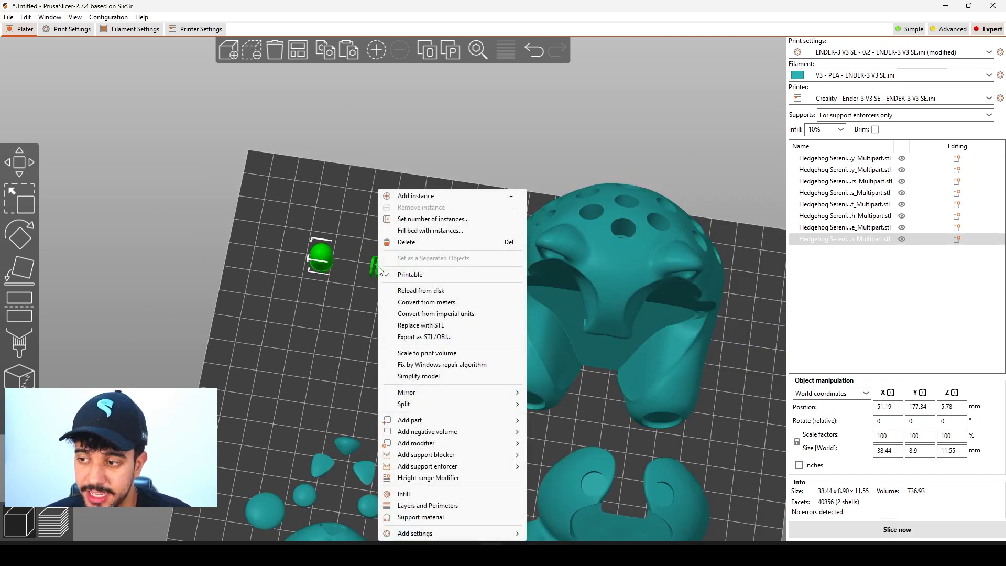
{"action": "mouse_move", "coordinate": [445, 533]}
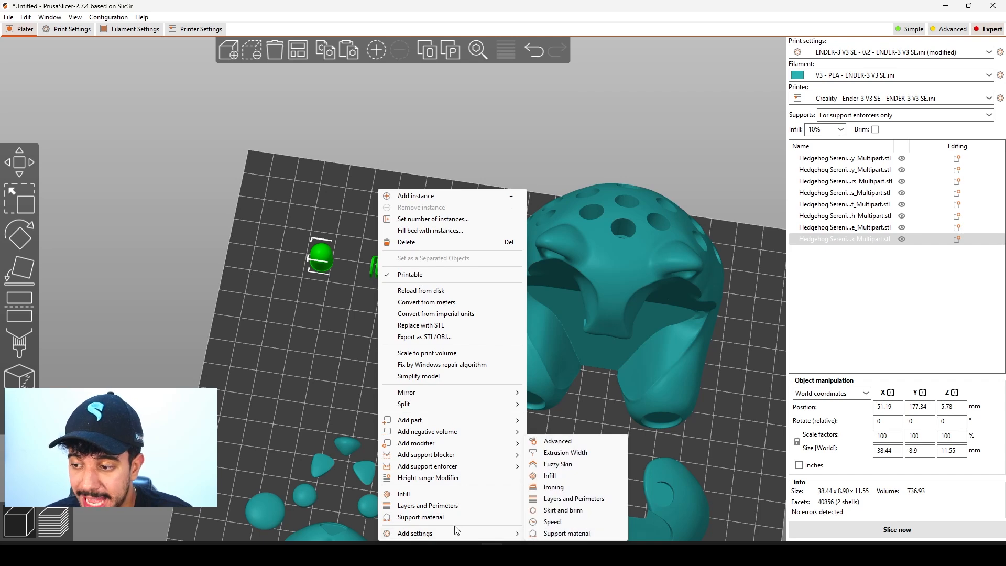
{"action": "left_click", "coordinate": [584, 514]}
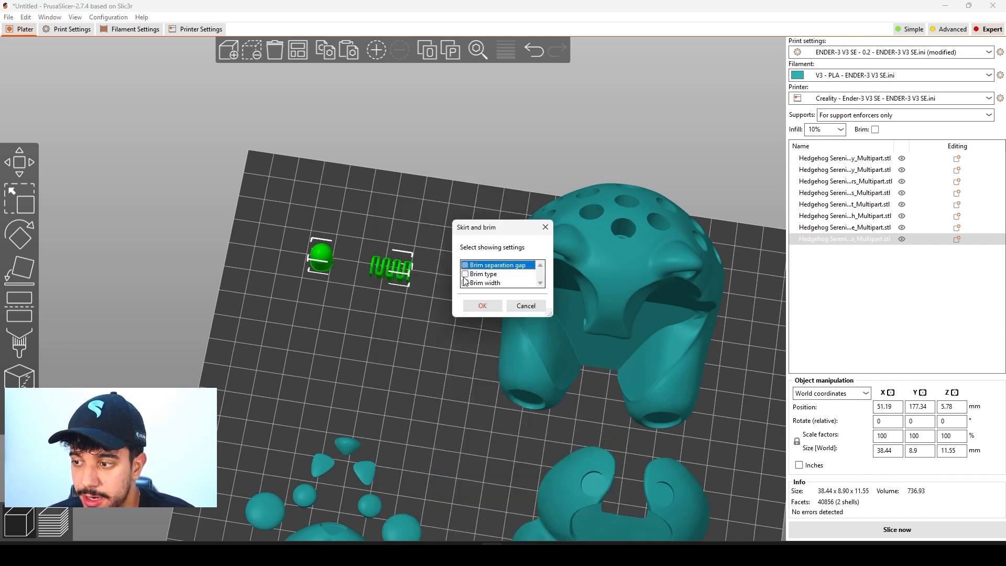
{"action": "left_click", "coordinate": [481, 306]}
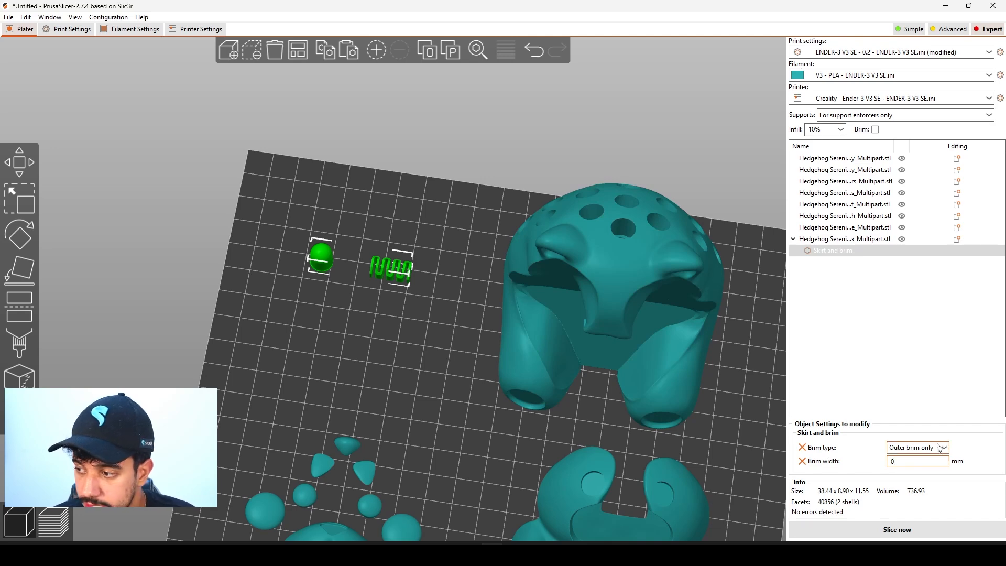
Inspect the small part's underside, keep its brim type at Outer brim only, and edit its brim width.
{"action": "left_click_drag", "start_coordinate": [468, 367], "coordinate": [432, 225]}
{"action": "scroll", "coordinate": [305, 300], "scroll_direction": "up", "scroll_amount": 5}
{"action": "scroll", "coordinate": [305, 300], "scroll_direction": "up", "scroll_amount": 3}
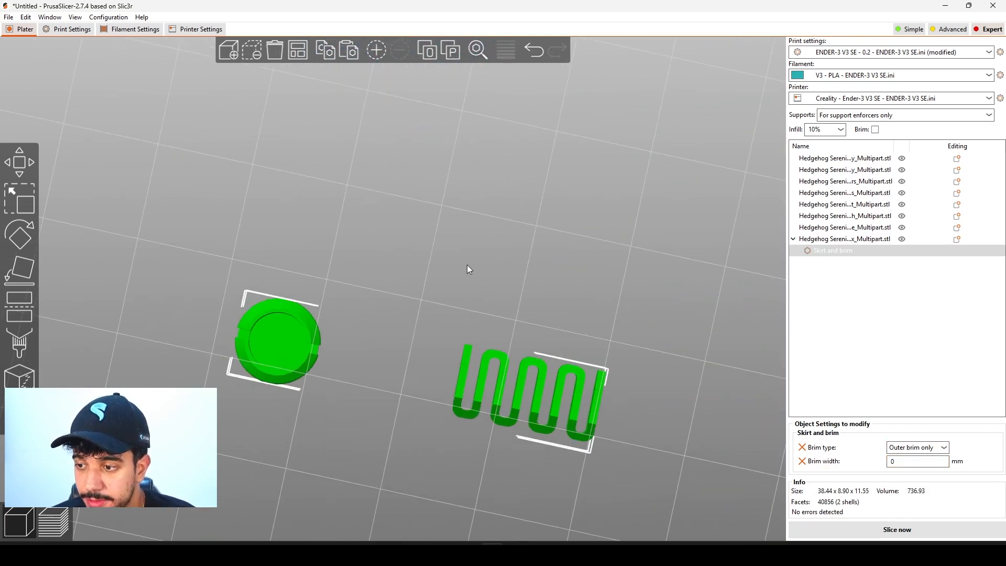
{"action": "scroll", "coordinate": [431, 292], "scroll_direction": "down", "scroll_amount": 5}
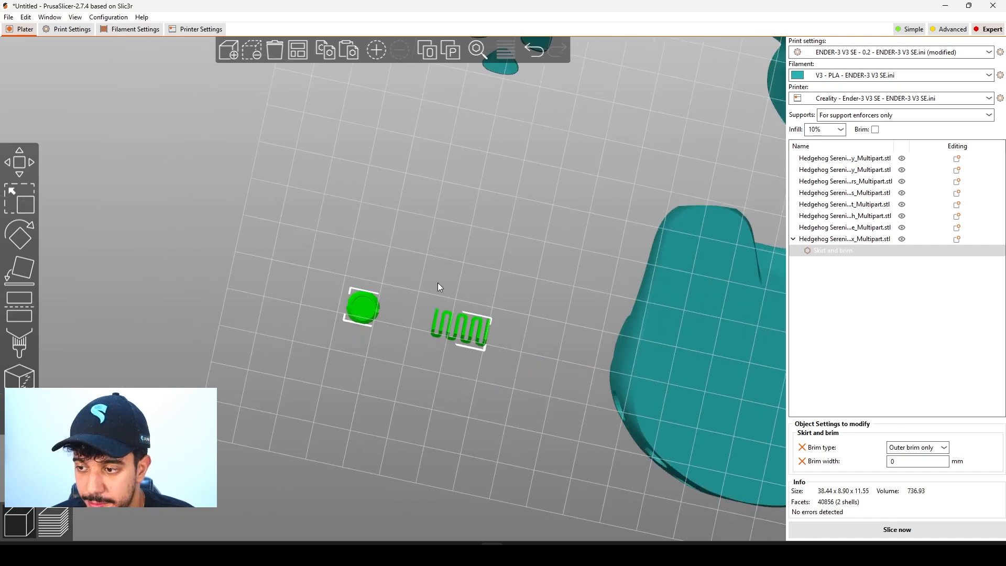
{"action": "left_click_drag", "start_coordinate": [467, 260], "coordinate": [470, 343]}
{"action": "scroll", "coordinate": [480, 352], "scroll_direction": "down", "scroll_amount": 5}
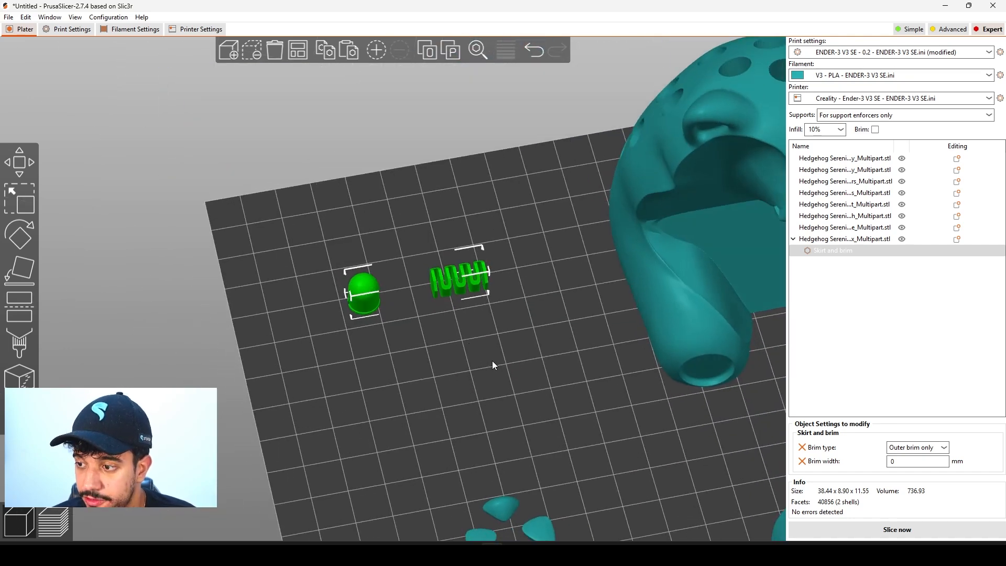
{"action": "left_click", "coordinate": [917, 448]}
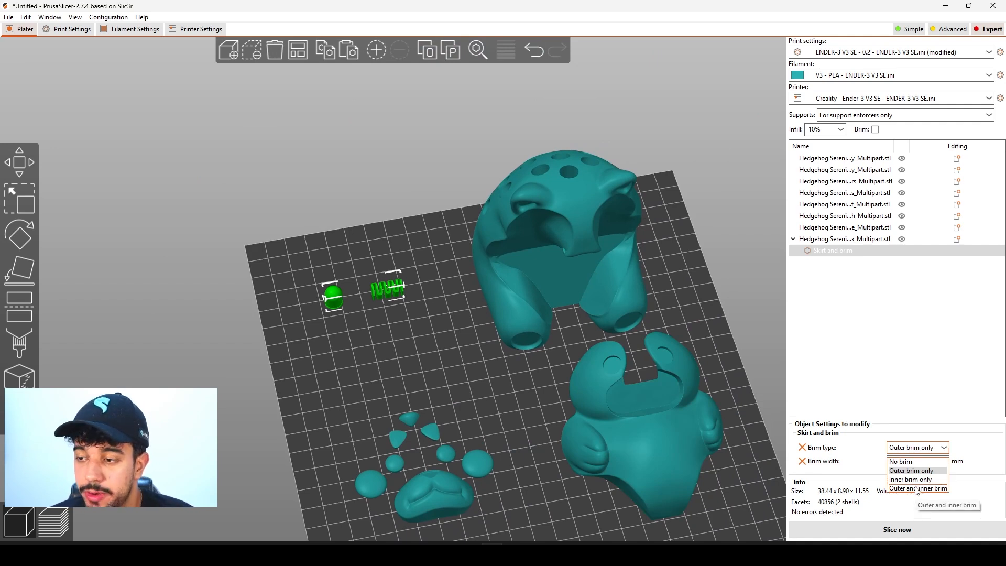
{"action": "left_click", "coordinate": [915, 447]}
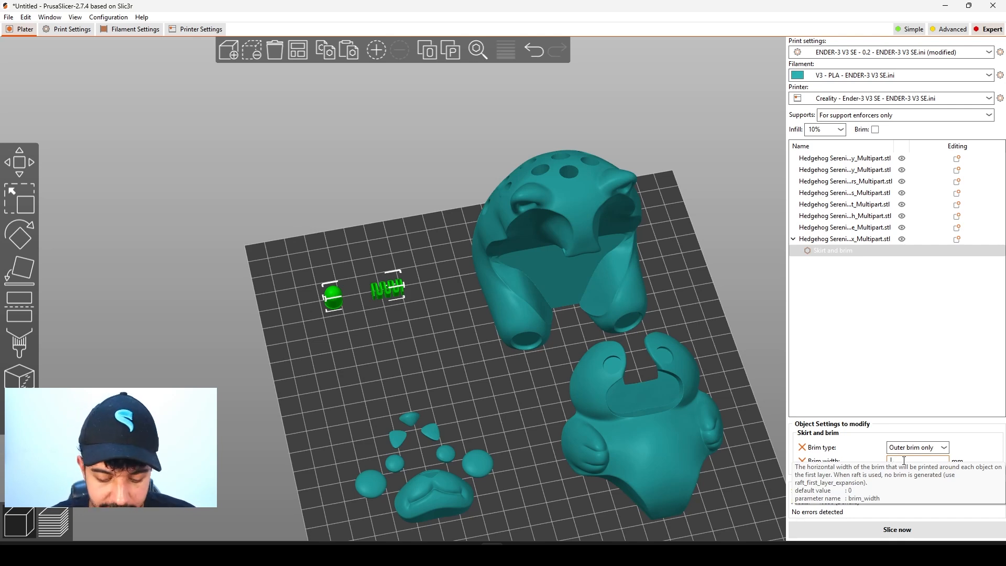
{"action": "left_click", "coordinate": [899, 394]}
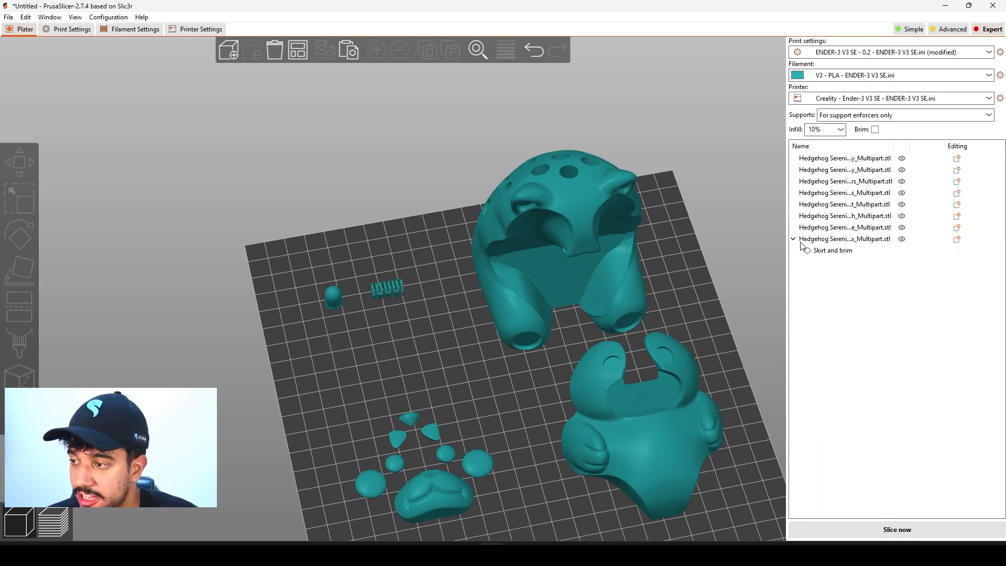
Move the small dome-and-zigzag part slightly toward the bed's back corner, to about X 48.91, Y 186.3 mm.
{"action": "left_click", "coordinate": [818, 242]}
{"action": "left_click_drag", "start_coordinate": [378, 299], "coordinate": [368, 276]}
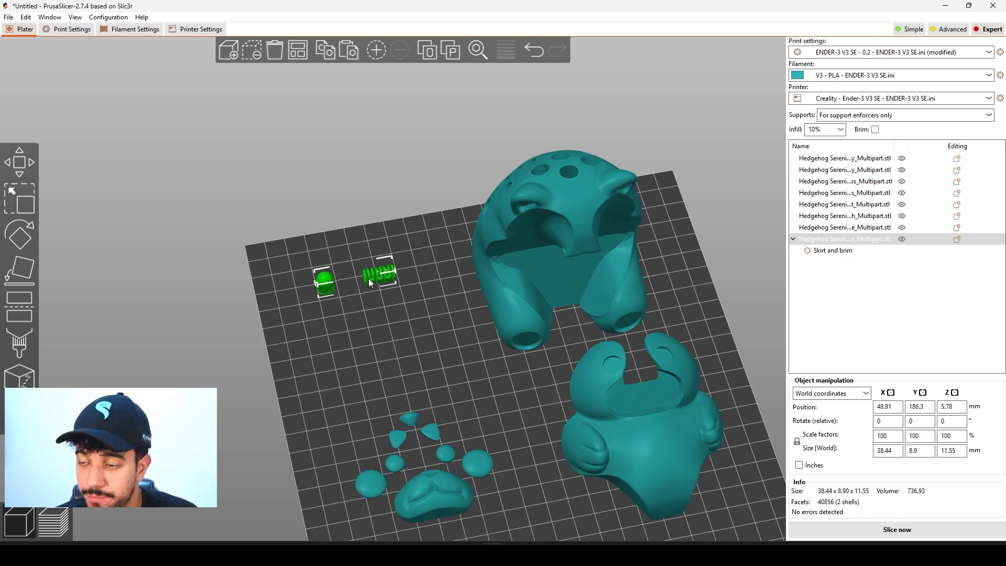
{"action": "left_click", "coordinate": [860, 253]}
{"action": "left_click", "coordinate": [847, 239]}
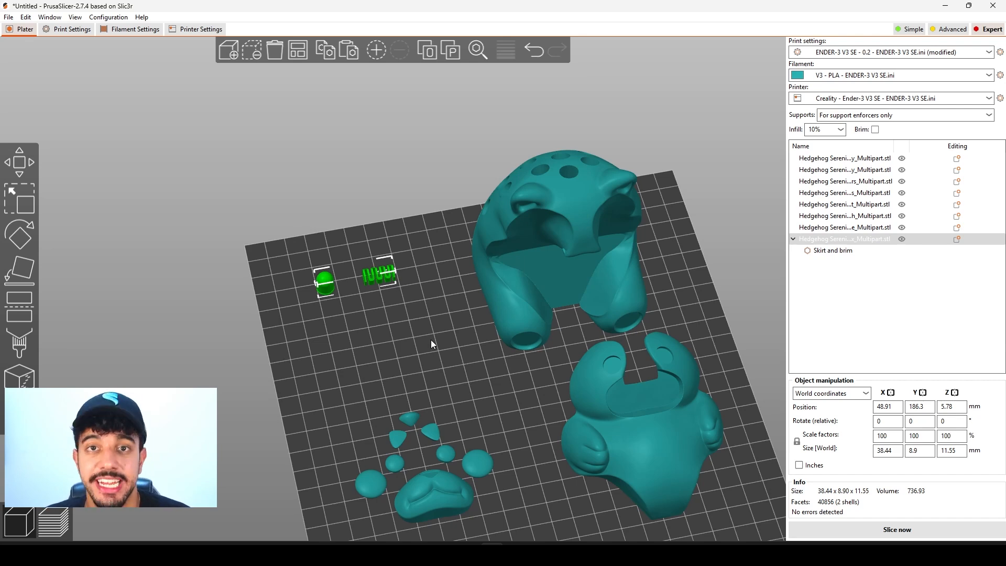
Set the number of copies of the small dome-and-zigzag part to 39.
{"action": "middle_click_drag", "start_coordinate": [430, 340], "coordinate": [429, 340]}
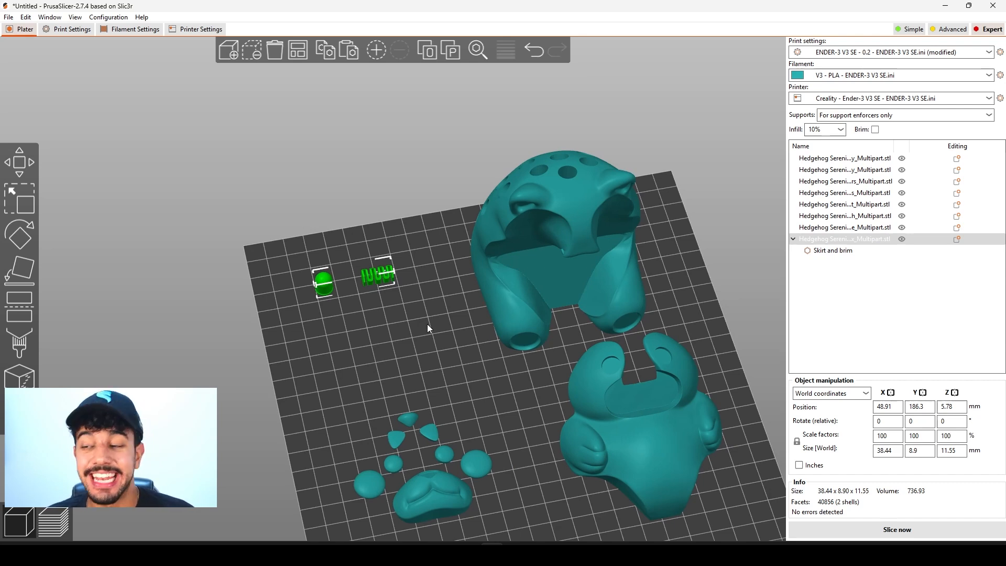
{"action": "scroll", "coordinate": [385, 308], "scroll_direction": "up", "scroll_amount": 3}
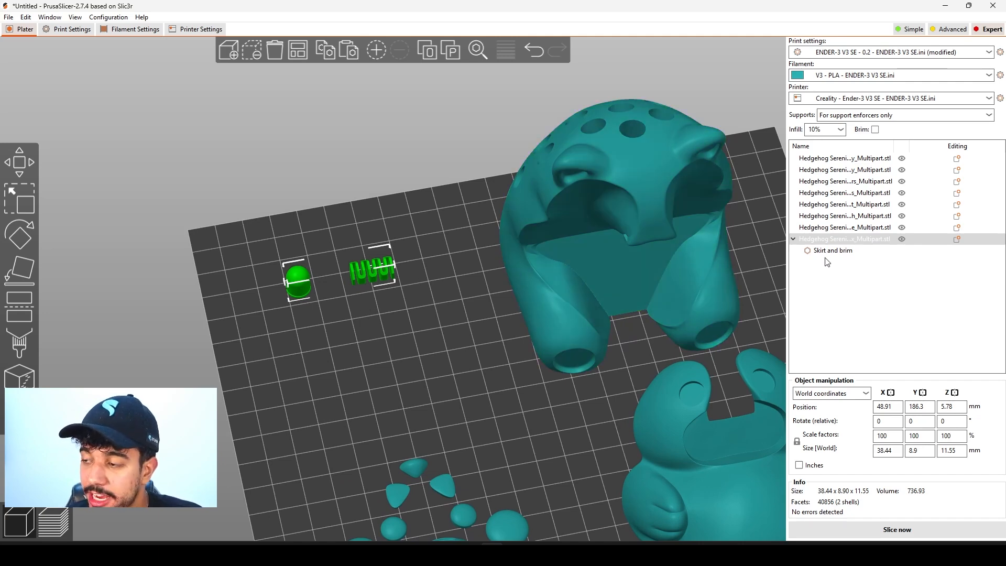
{"action": "right_click", "coordinate": [354, 273]}
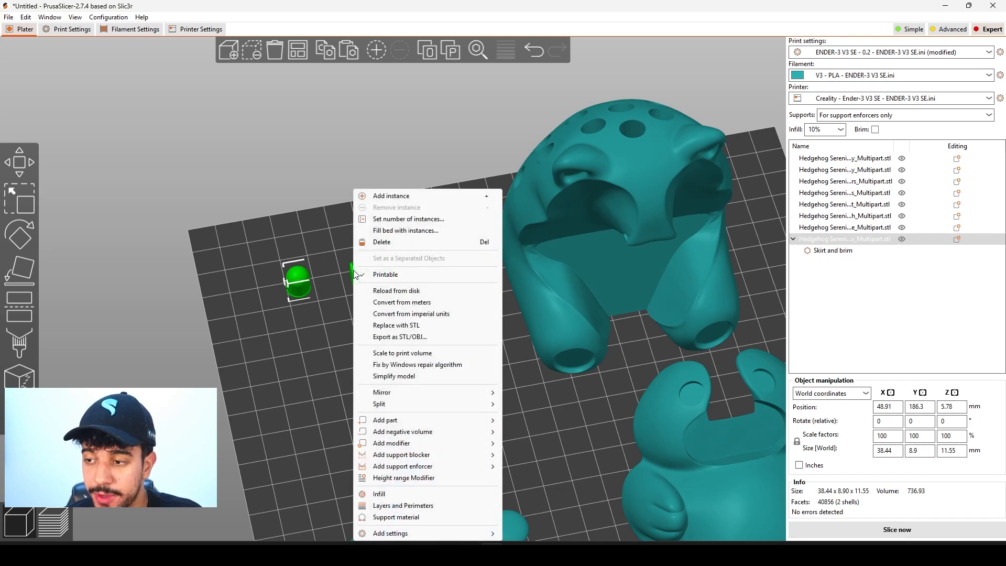
{"action": "left_click", "coordinate": [400, 220]}
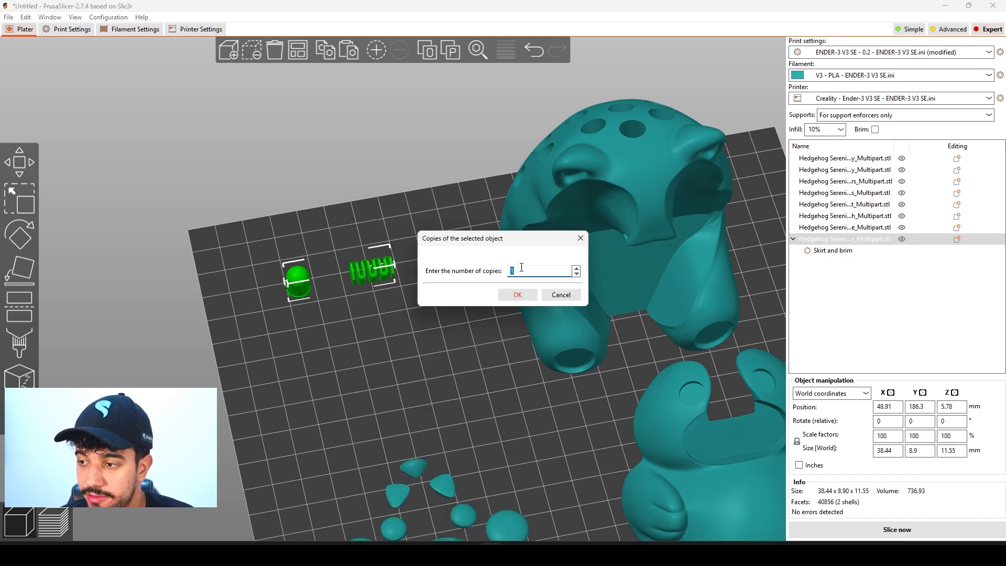
{"action": "key", "text": "BackSpace"}
{"action": "type", "text": "30"}
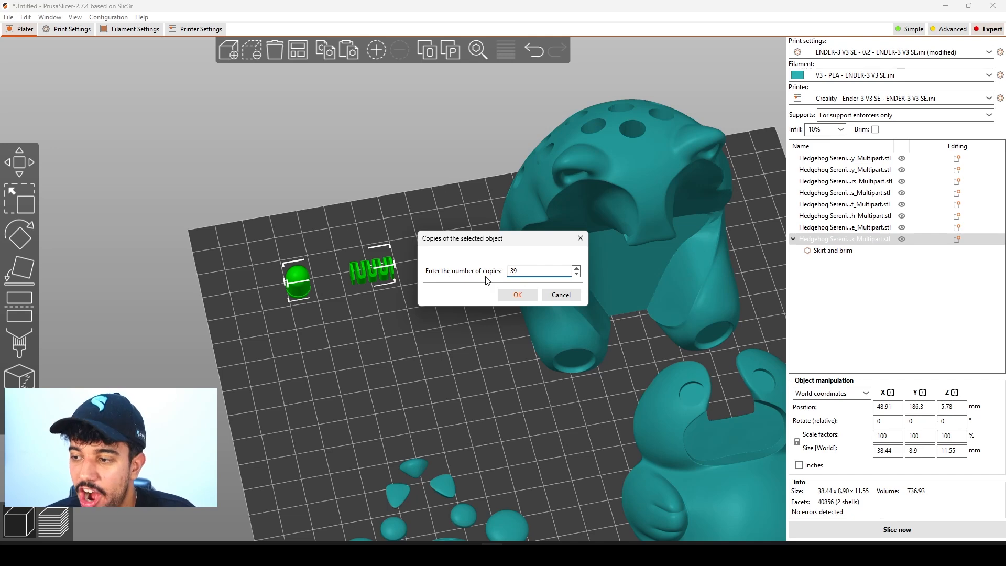
{"action": "left_click", "coordinate": [532, 297]}
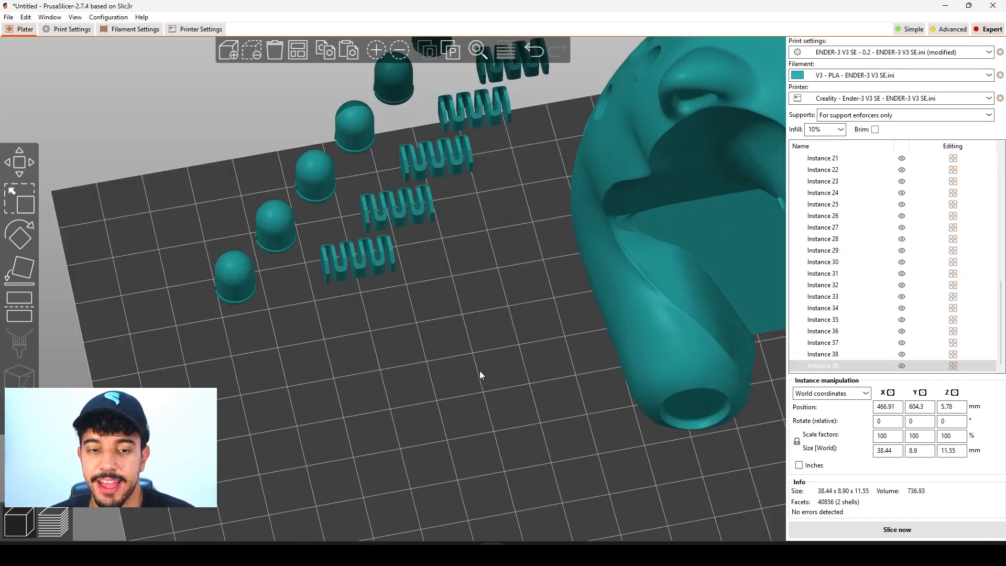
Select all instances of the small dome-and-zigzag part together and move them behind the bed's back edge.
{"action": "scroll", "coordinate": [482, 369], "scroll_direction": "up", "scroll_amount": 5}
{"action": "scroll", "coordinate": [482, 368], "scroll_direction": "down", "scroll_amount": 10}
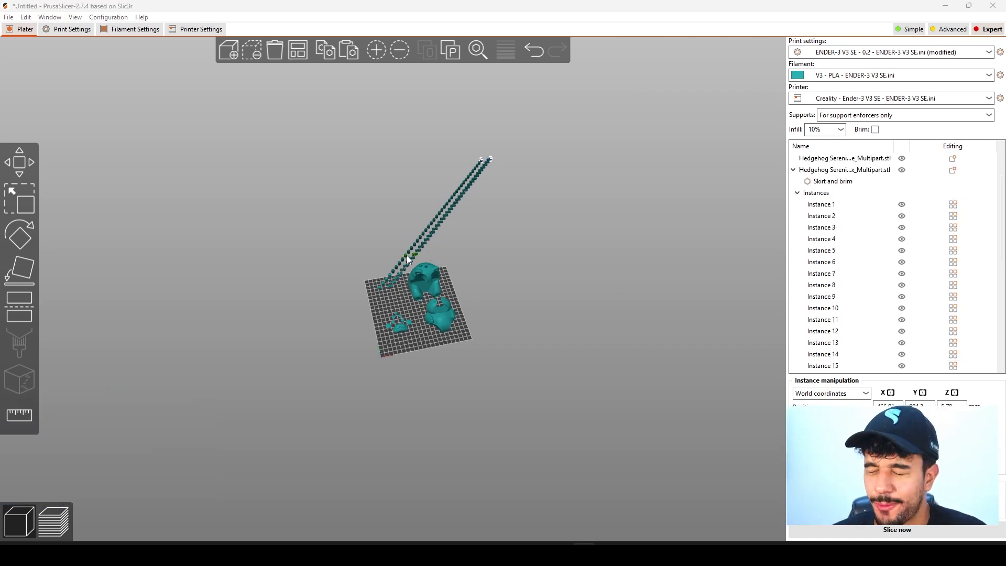
{"action": "scroll", "coordinate": [409, 259], "scroll_direction": "up", "scroll_amount": 3}
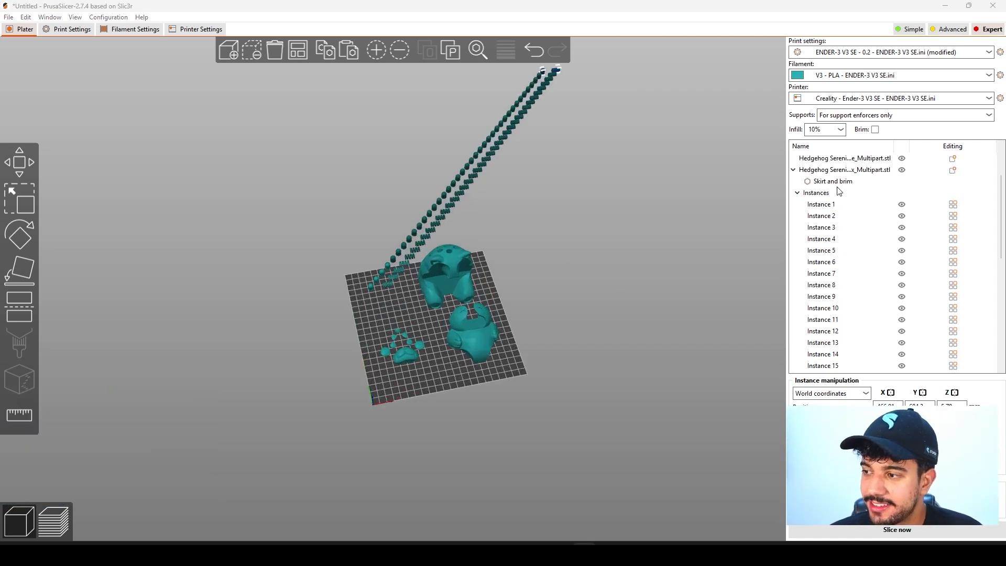
{"action": "left_click", "coordinate": [827, 197]}
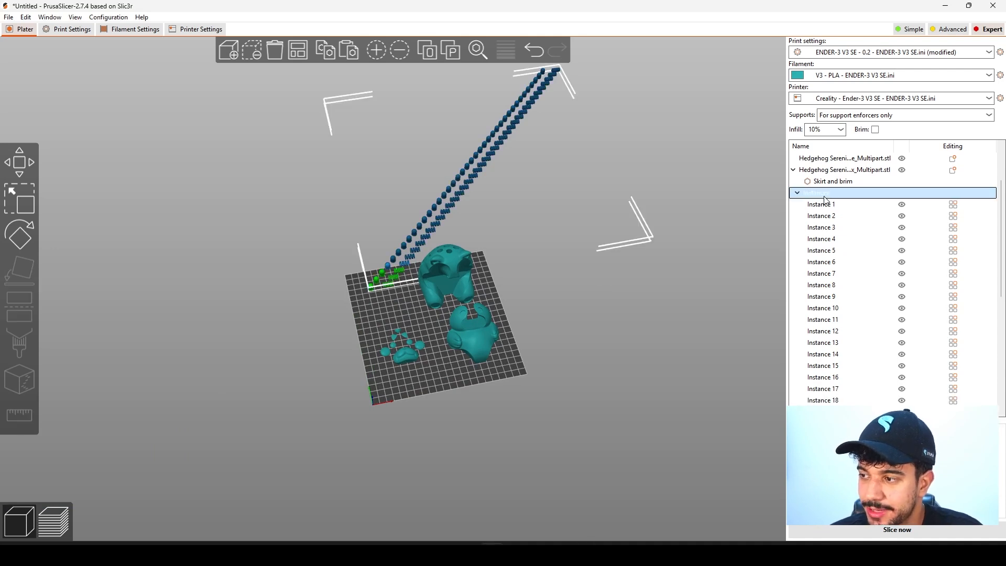
{"action": "left_click_drag", "start_coordinate": [567, 339], "coordinate": [493, 179]}
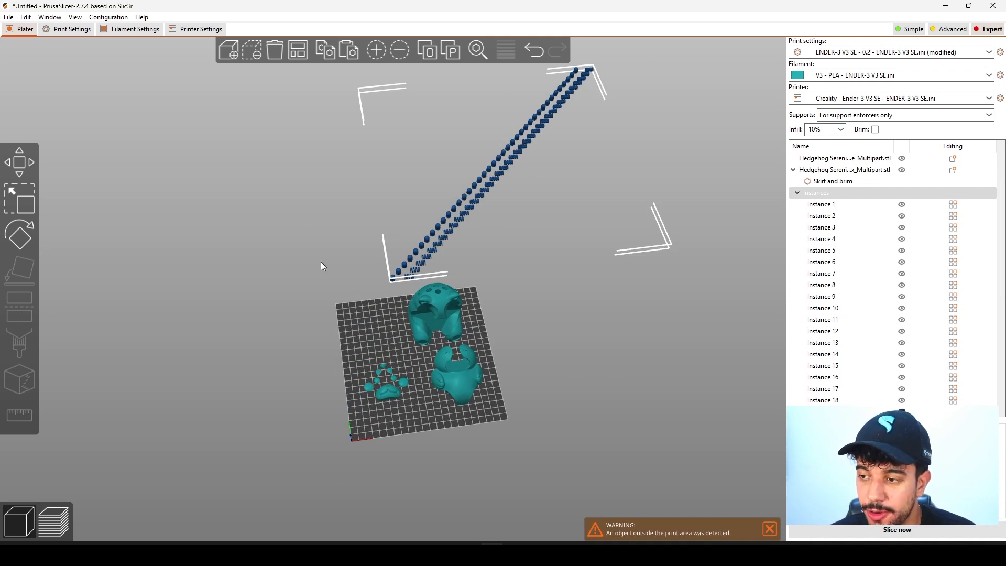
Reselect the whole group of small-part instances, move it outside the bed beside the body halves, and clear the selection.
{"action": "left_click", "coordinate": [450, 326]}
{"action": "left_click", "coordinate": [455, 375]}
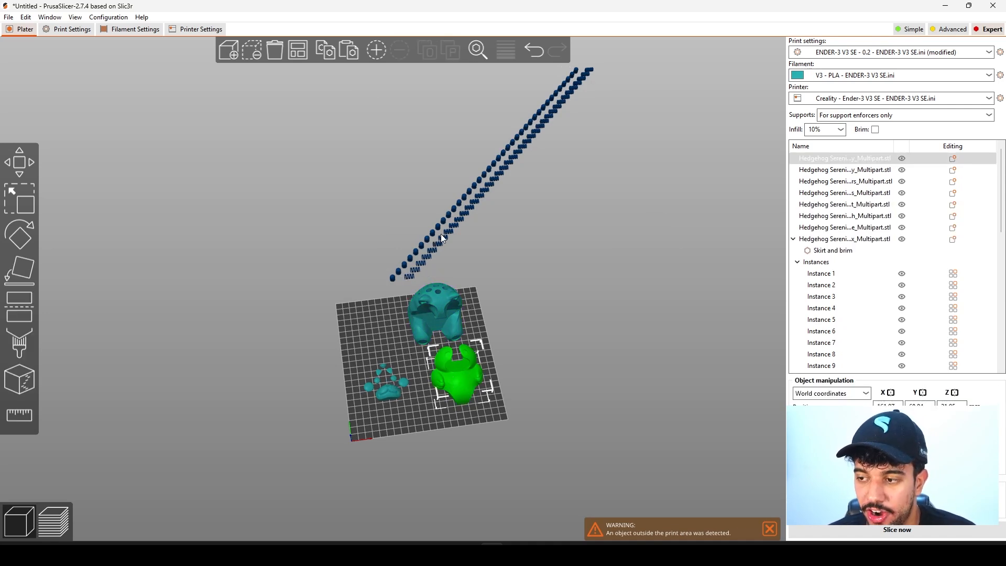
{"action": "left_click", "coordinate": [454, 225]}
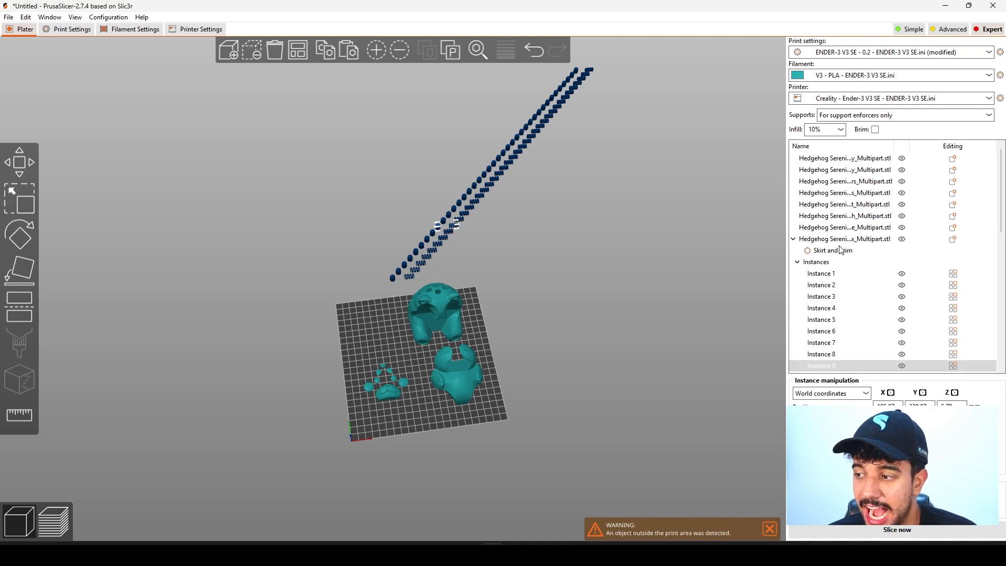
{"action": "left_click", "coordinate": [835, 262]}
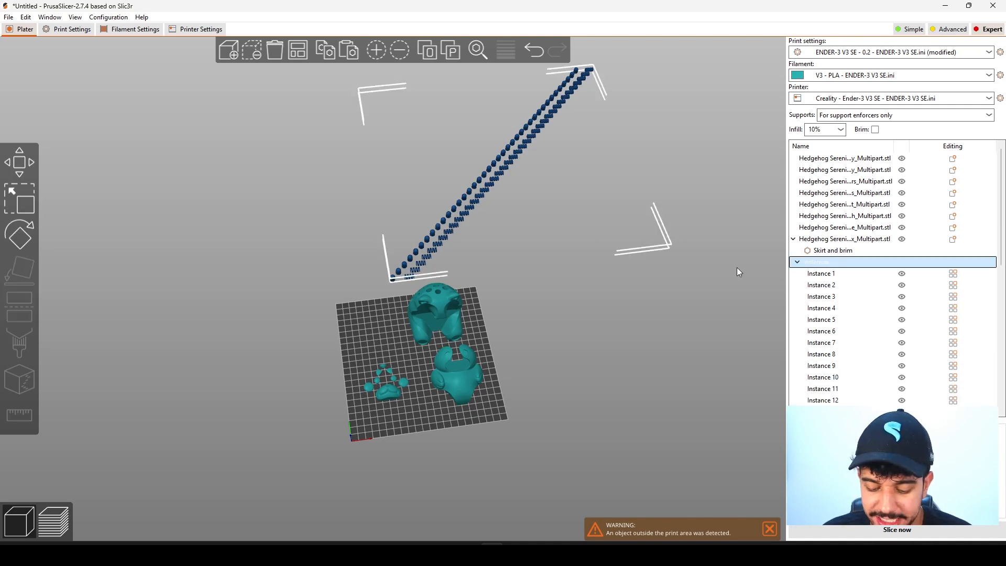
{"action": "left_click_drag", "start_coordinate": [464, 214], "coordinate": [571, 324]}
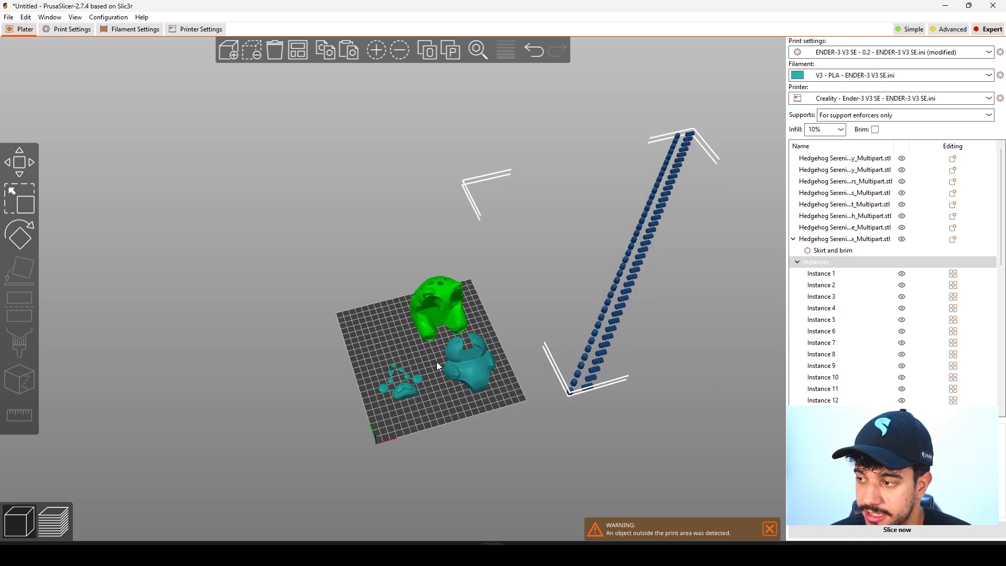
{"action": "left_click", "coordinate": [833, 239]}
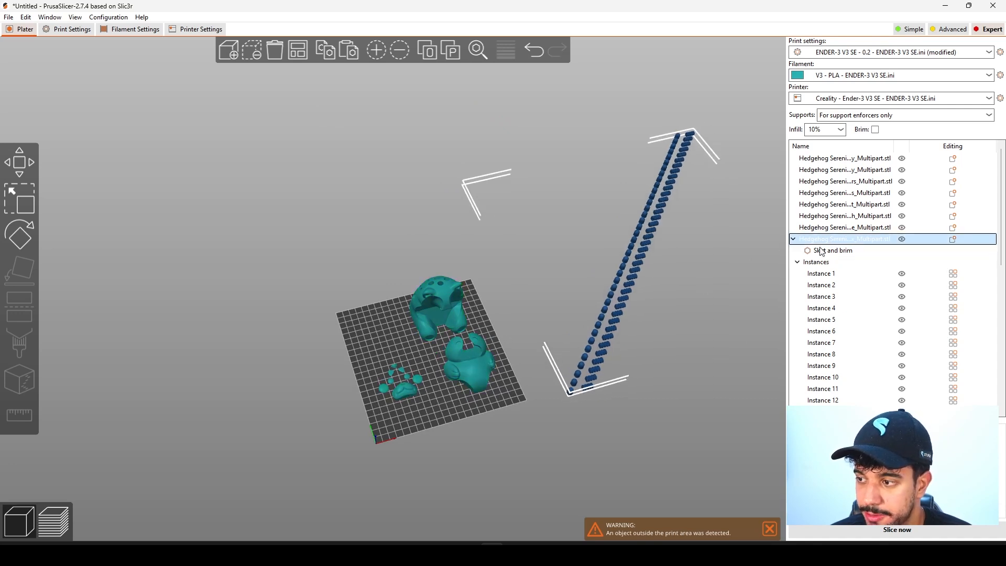
{"action": "left_click", "coordinate": [665, 298]}
Turn off support material generation in the print settings.
{"action": "scroll", "coordinate": [665, 298], "scroll_direction": "up", "scroll_amount": 1}
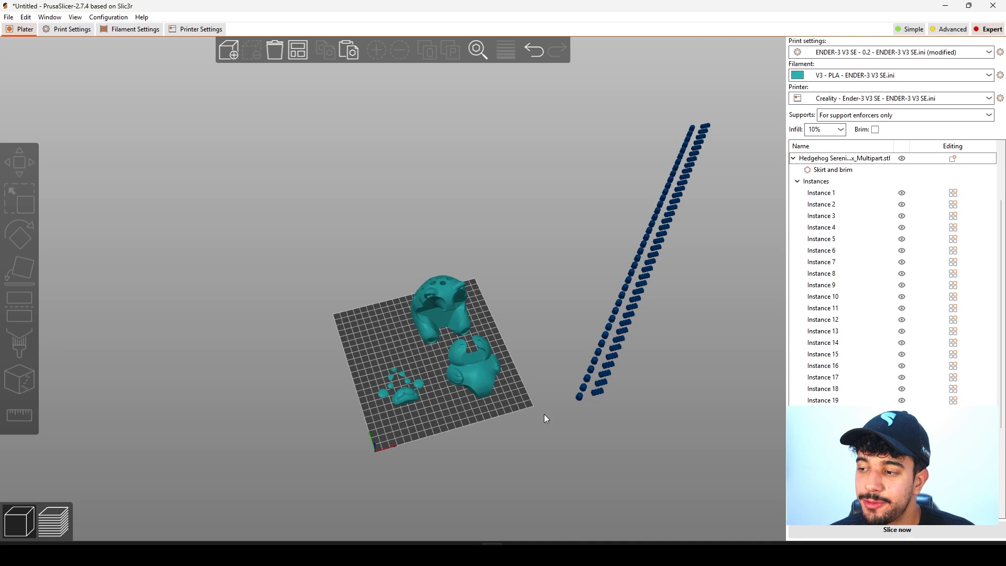
{"action": "scroll", "coordinate": [441, 457], "scroll_direction": "up", "scroll_amount": 5}
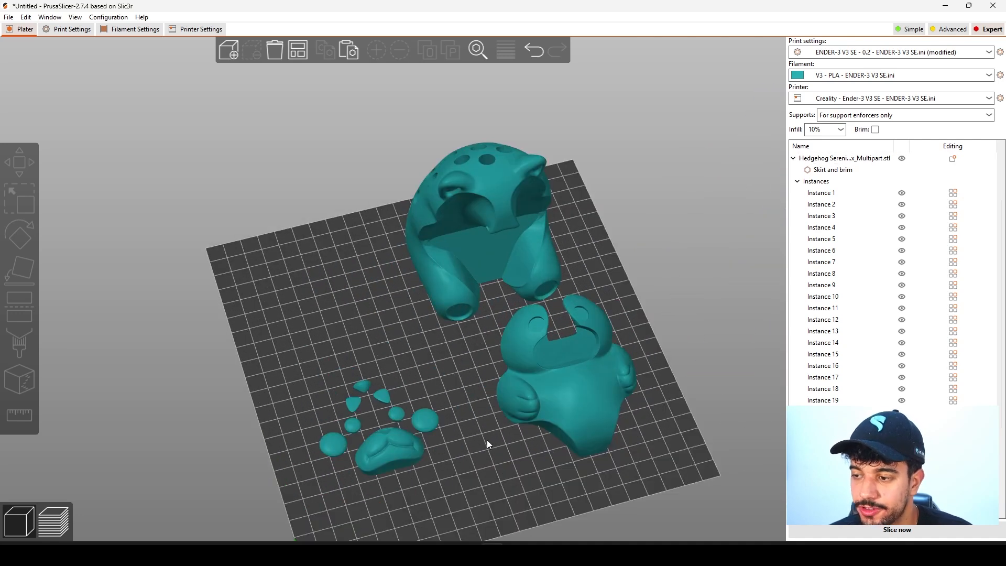
{"action": "left_click", "coordinate": [79, 31]}
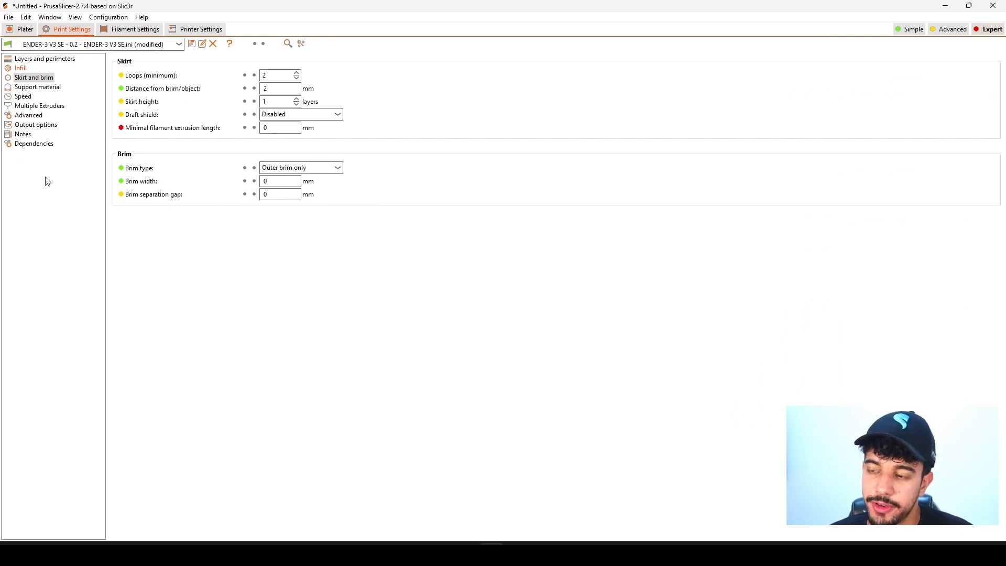
{"action": "left_click", "coordinate": [44, 88]}
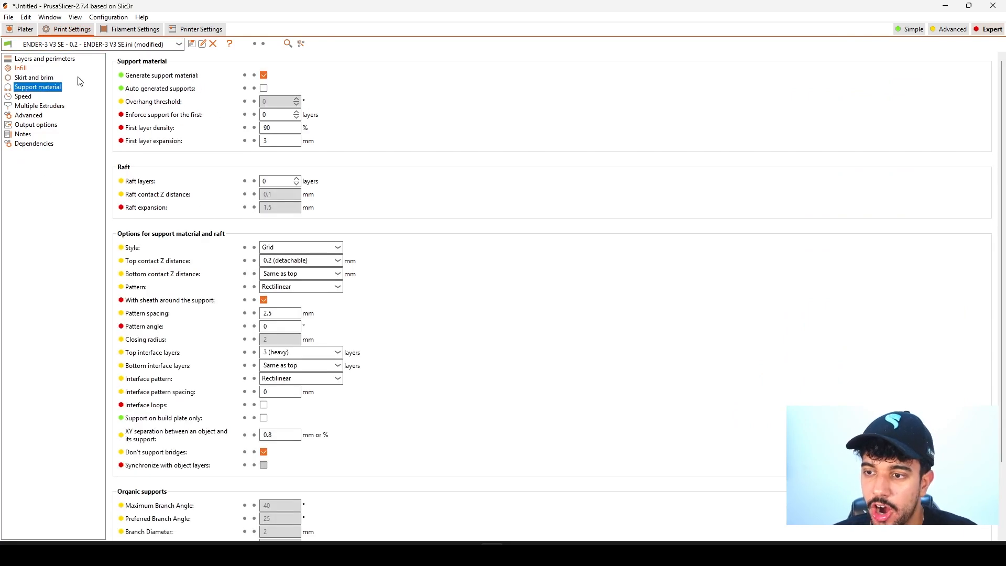
{"action": "left_click", "coordinate": [264, 75]}
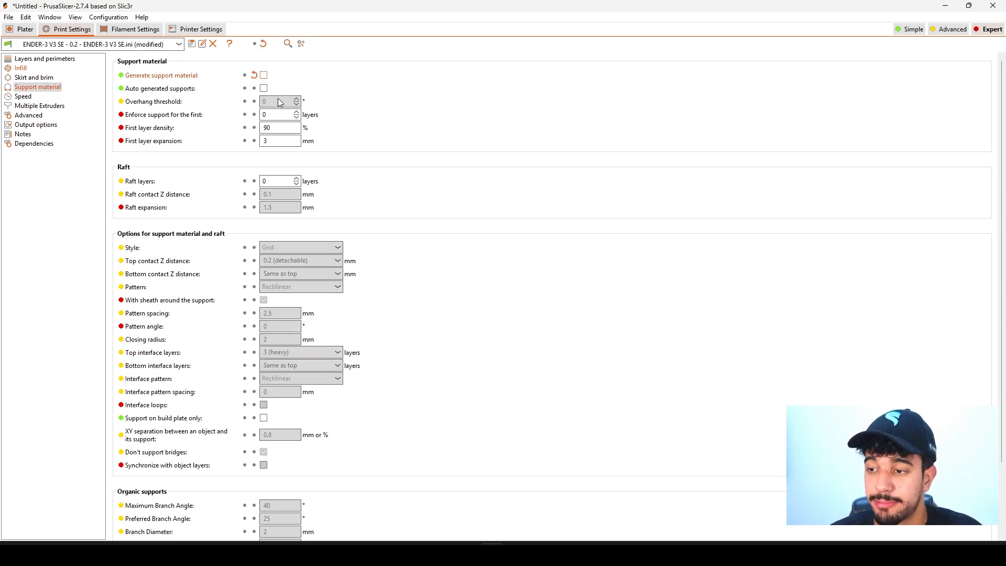
Set the small perimeters print speed to 50 mm/s.
{"action": "left_click", "coordinate": [23, 97]}
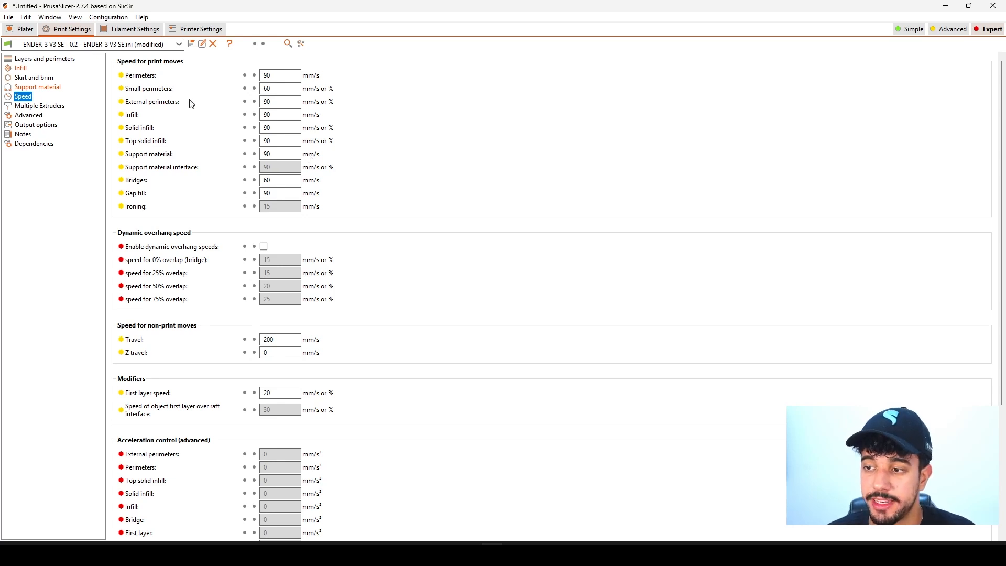
{"action": "left_click", "coordinate": [295, 89]}
{"action": "key", "text": "BackSpace"}
{"action": "key", "text": "BackSpace"}
{"action": "type", "text": "50"}
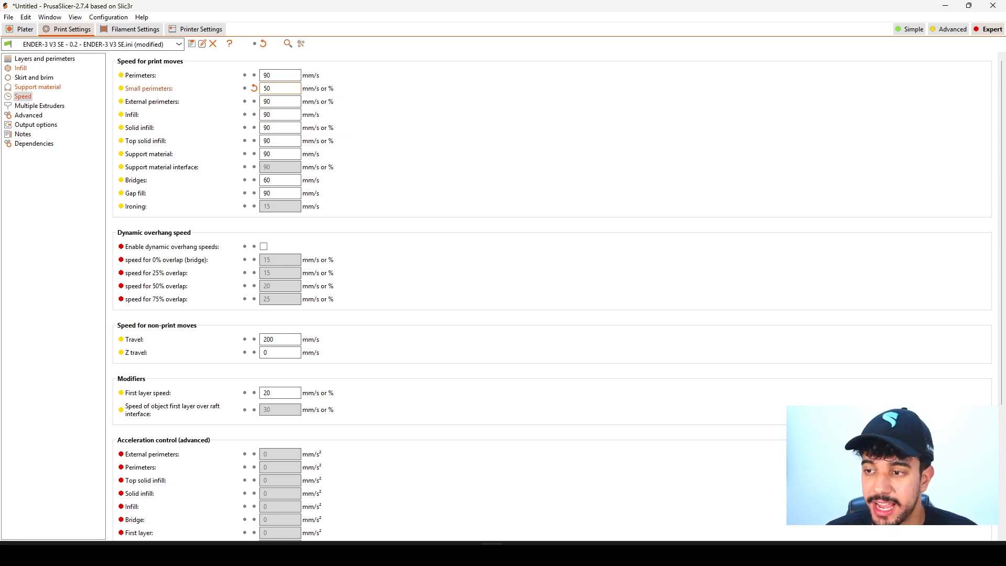
Return to the plater and examine how the body halves, facial parts and spine copies outside the bed are arranged.
{"action": "left_click", "coordinate": [22, 28]}
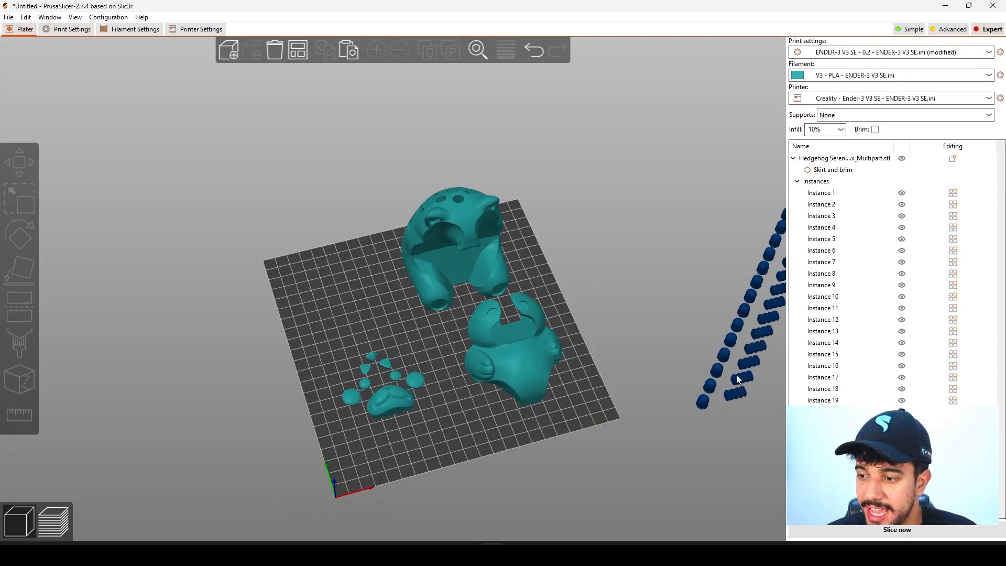
{"action": "middle_click_drag", "start_coordinate": [702, 384], "coordinate": [347, 299]}
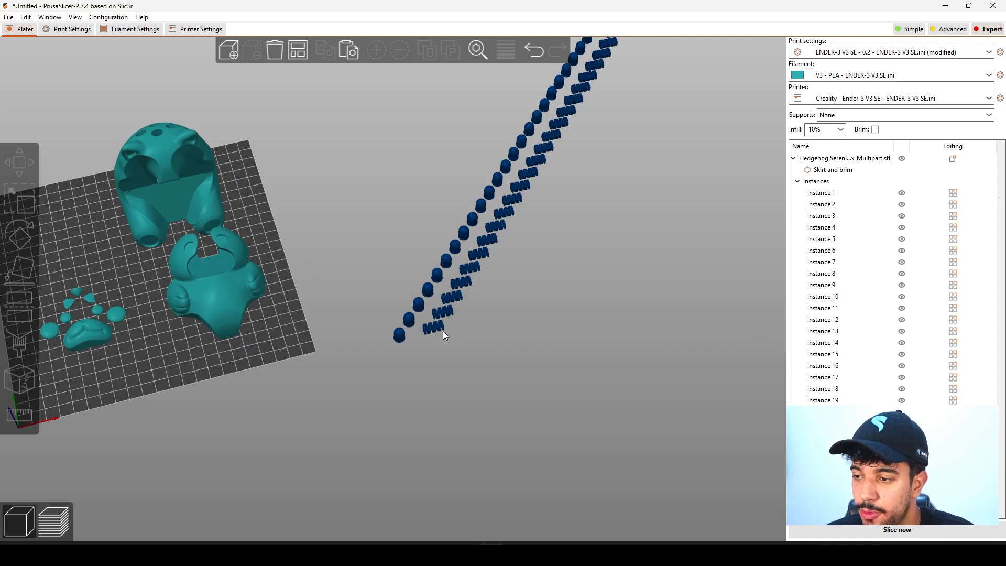
{"action": "scroll", "coordinate": [278, 201], "scroll_direction": "down", "scroll_amount": 3}
{"action": "scroll", "coordinate": [249, 220], "scroll_direction": "up", "scroll_amount": 5}
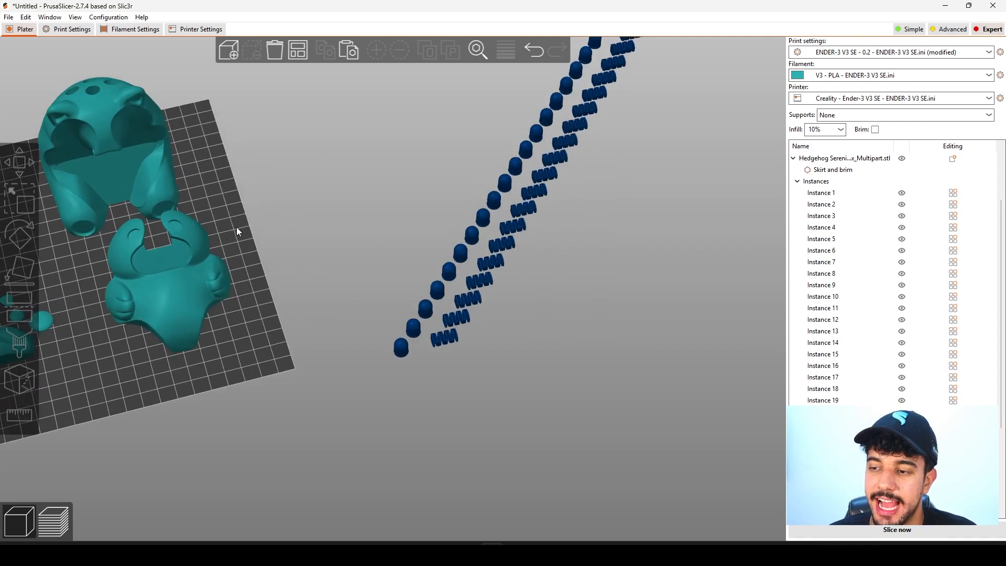
{"action": "middle_click_drag", "start_coordinate": [237, 227], "coordinate": [498, 253]}
{"action": "scroll", "coordinate": [505, 242], "scroll_direction": "up", "scroll_amount": 1}
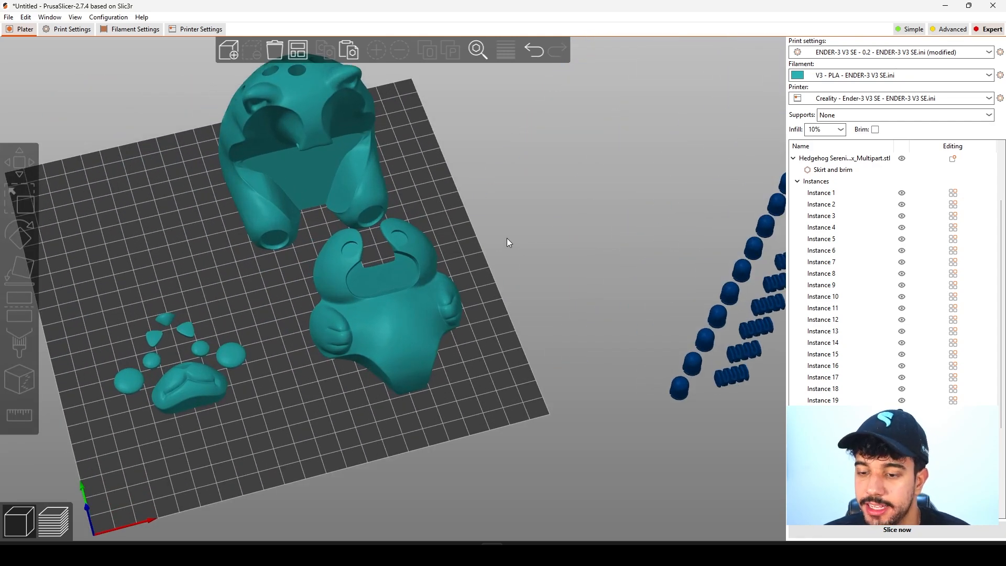
{"action": "scroll", "coordinate": [507, 269], "scroll_direction": "down", "scroll_amount": 6}
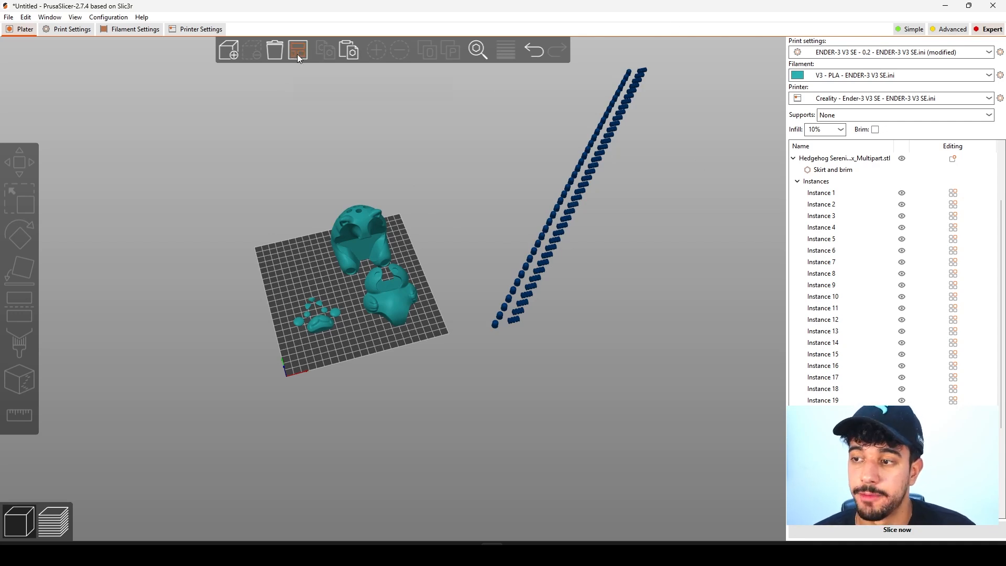
{"action": "scroll", "coordinate": [309, 289], "scroll_direction": "up", "scroll_amount": 5}
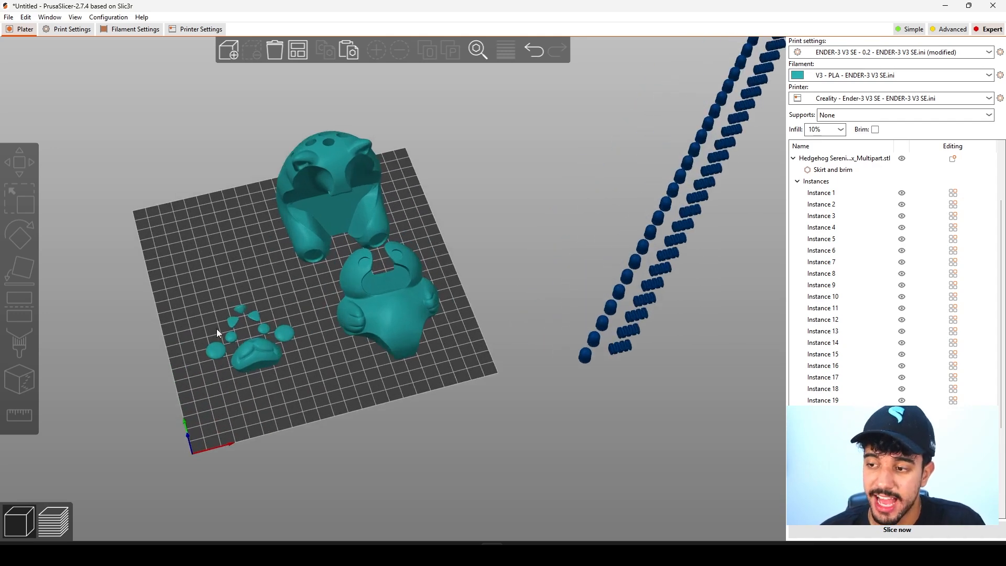
{"action": "scroll", "coordinate": [269, 276], "scroll_direction": "down", "scroll_amount": 1}
{"action": "scroll", "coordinate": [268, 275], "scroll_direction": "up", "scroll_amount": 3}
{"action": "right_click_drag", "start_coordinate": [269, 275], "coordinate": [459, 300]}
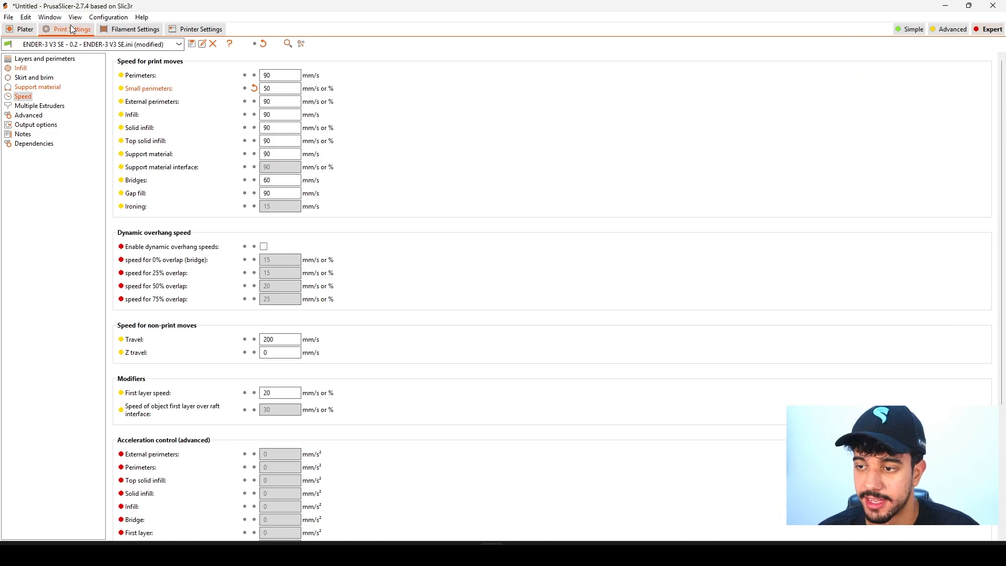
{"action": "left_click", "coordinate": [21, 32]}
{"action": "left_click_drag", "start_coordinate": [540, 409], "coordinate": [500, 445]}
{"action": "scroll", "coordinate": [571, 408], "scroll_direction": "down", "scroll_amount": 5}
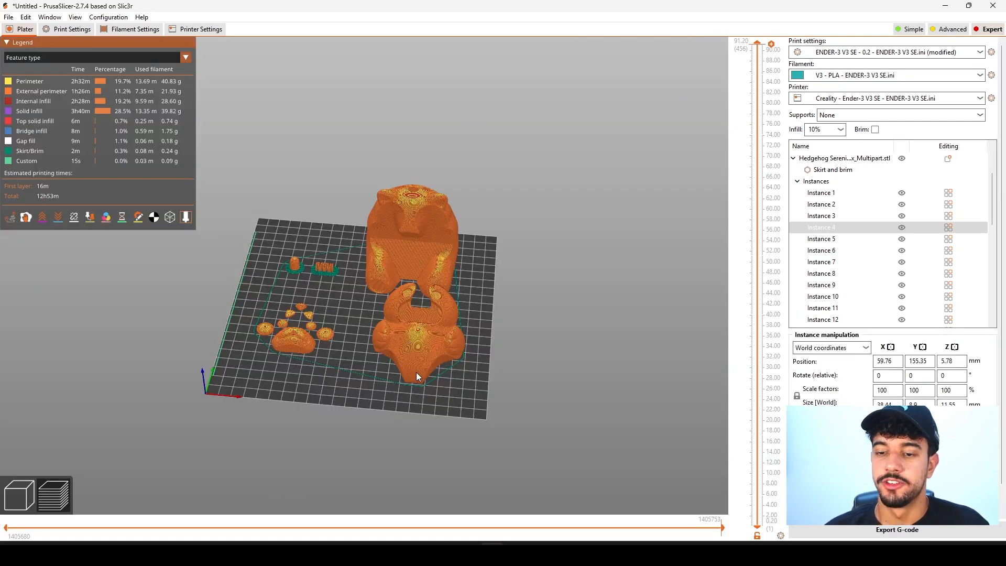
{"action": "scroll", "coordinate": [417, 369], "scroll_direction": "up", "scroll_amount": 4}
{"action": "left_click_drag", "start_coordinate": [417, 365], "coordinate": [420, 369]}
{"action": "right_click_drag", "start_coordinate": [370, 338], "coordinate": [455, 333]}
Inspect the sliced preview from several sides, checking the brims around the small spine part and the holes in the hedgehog's body.
{"action": "scroll", "coordinate": [376, 315], "scroll_direction": "up", "scroll_amount": 5}
{"action": "scroll", "coordinate": [376, 315], "scroll_direction": "up", "scroll_amount": 3}
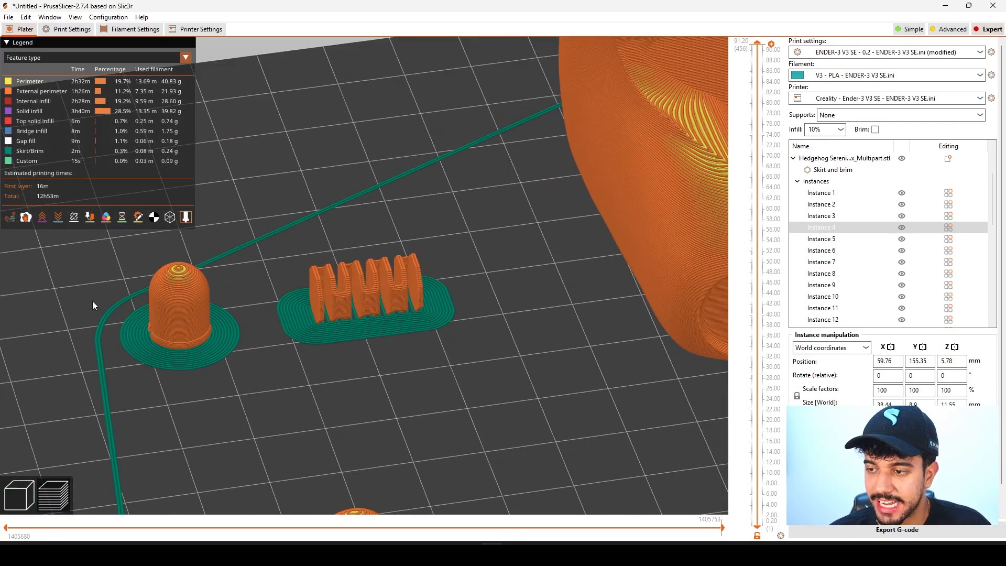
{"action": "scroll", "coordinate": [244, 316], "scroll_direction": "down", "scroll_amount": 10}
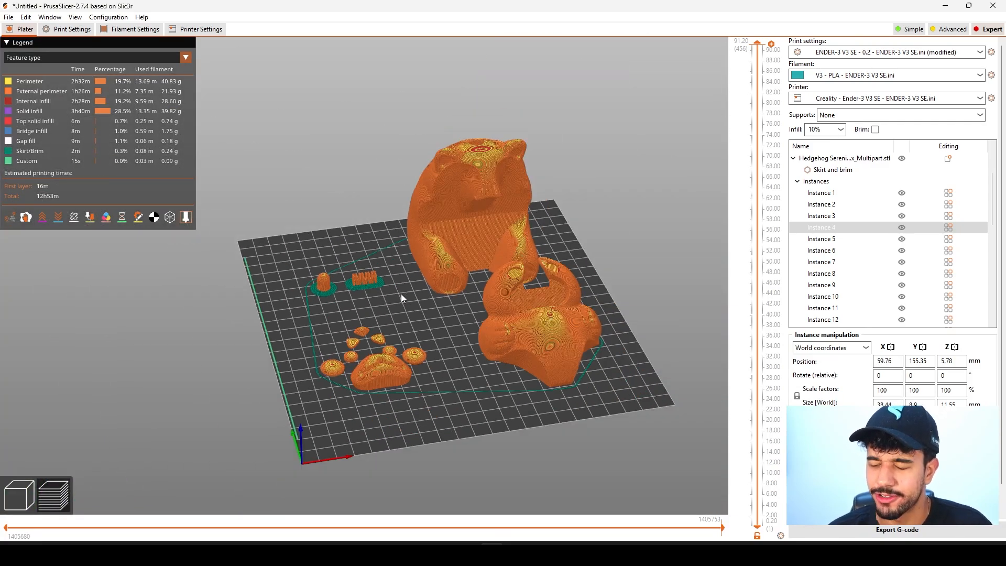
{"action": "scroll", "coordinate": [520, 230], "scroll_direction": "up", "scroll_amount": 3}
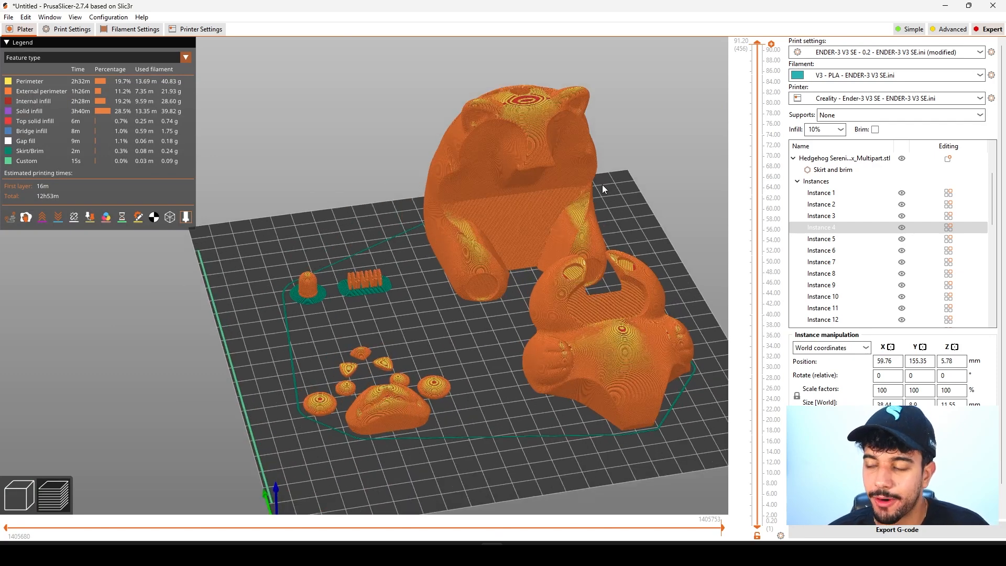
{"action": "left_click_drag", "start_coordinate": [749, 235], "coordinate": [689, 86]}
{"action": "left_click_drag", "start_coordinate": [499, 349], "coordinate": [526, 346]}
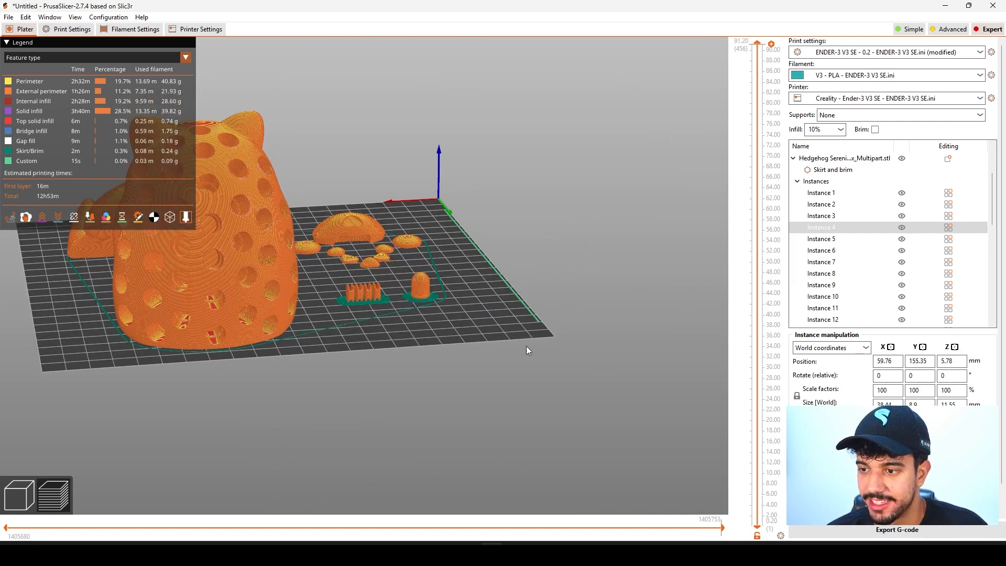
{"action": "scroll", "coordinate": [545, 356], "scroll_direction": "up", "scroll_amount": 8}
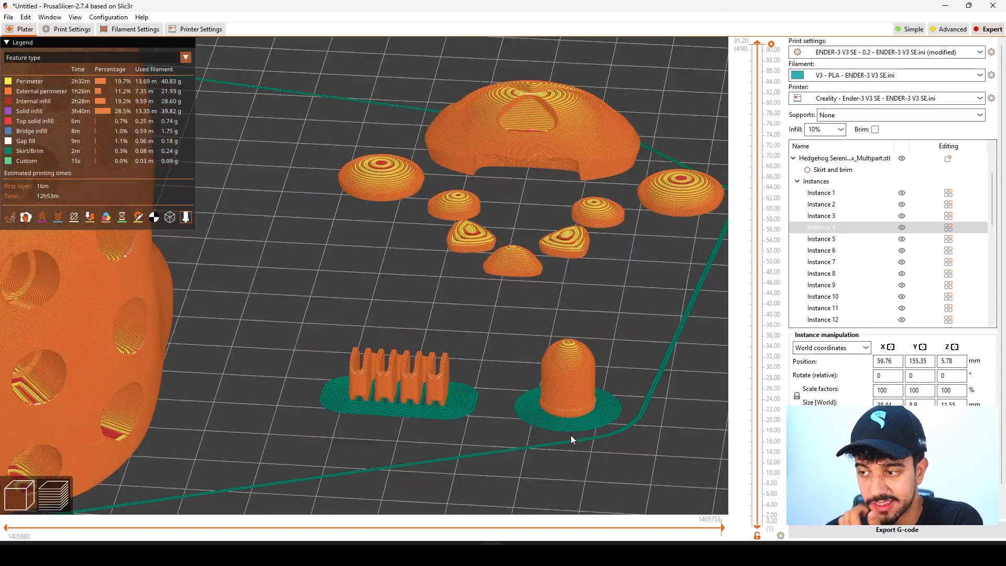
{"action": "scroll", "coordinate": [555, 437], "scroll_direction": "down", "scroll_amount": 4}
{"action": "left_click_drag", "start_coordinate": [551, 437], "coordinate": [520, 430]}
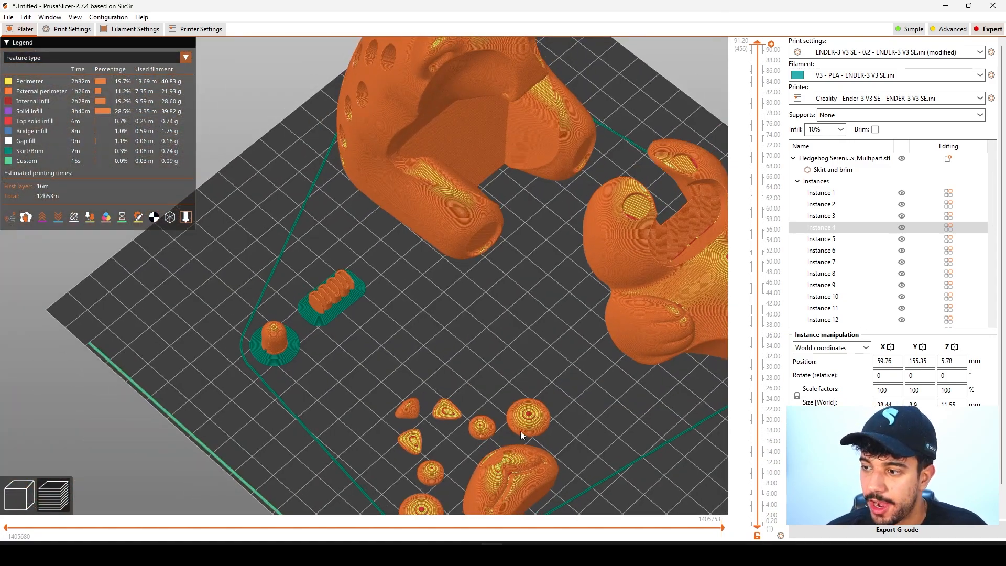
{"action": "scroll", "coordinate": [520, 430], "scroll_direction": "down", "scroll_amount": 3}
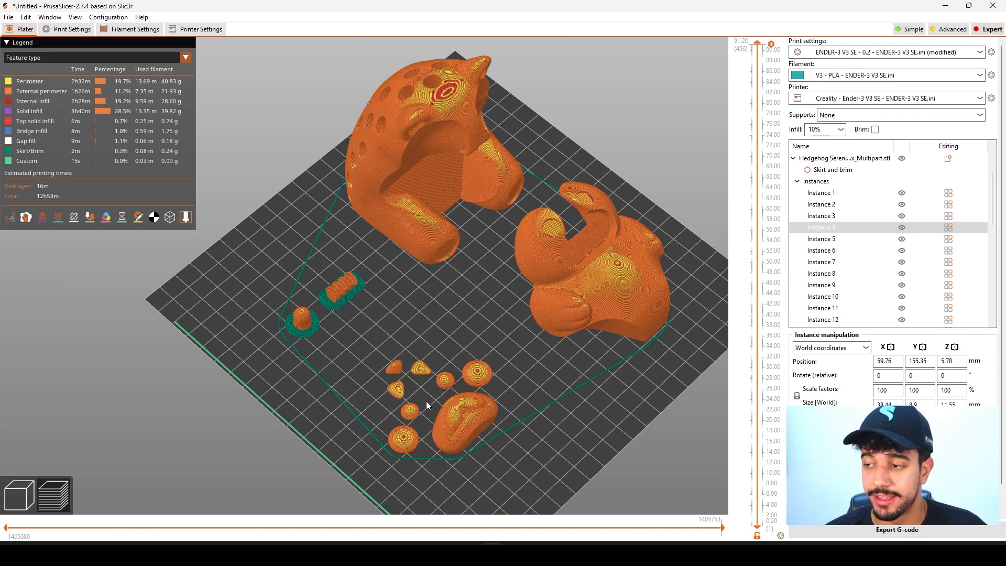
{"action": "scroll", "coordinate": [426, 401], "scroll_direction": "down", "scroll_amount": 6}
{"action": "left_click_drag", "start_coordinate": [468, 415], "coordinate": [451, 397]}
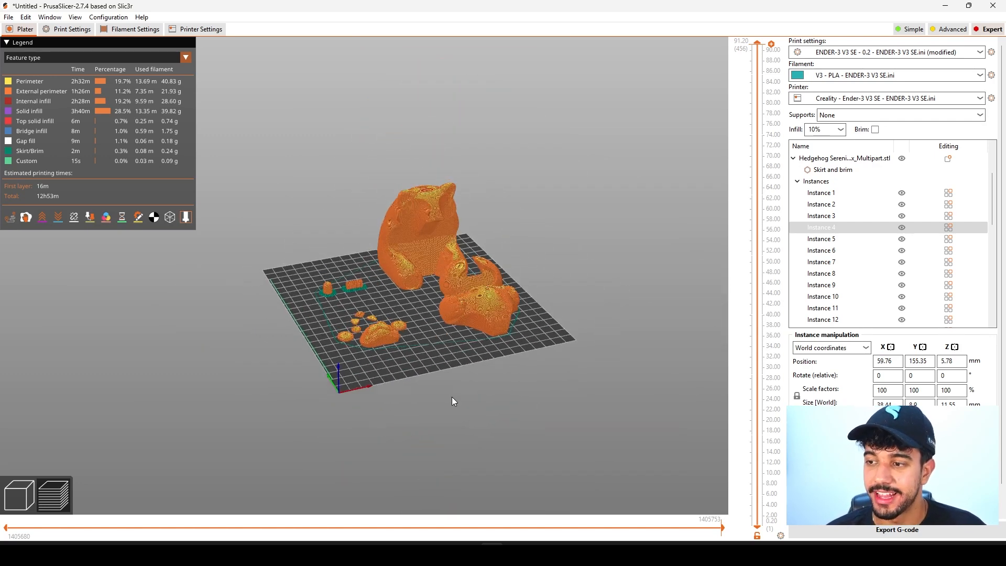
Return from the sliced preview to the 3D editor view and look over the hedgehog parts on the bed.
{"action": "left_click", "coordinate": [9, 493]}
{"action": "scroll", "coordinate": [520, 375], "scroll_direction": "up", "scroll_amount": 2}
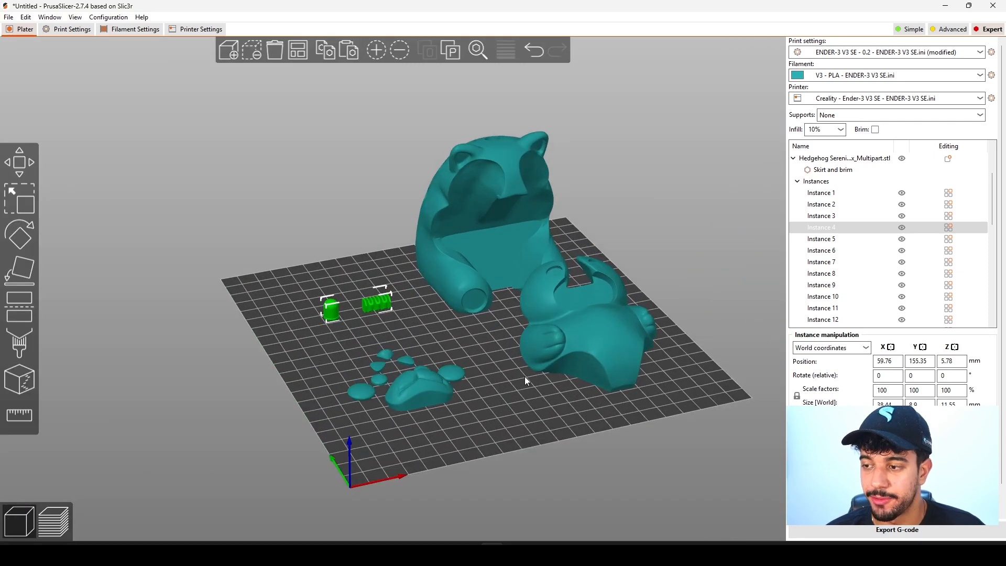
{"action": "scroll", "coordinate": [441, 396], "scroll_direction": "up", "scroll_amount": 3}
{"action": "right_click_drag", "start_coordinate": [441, 396], "coordinate": [391, 414]}
{"action": "left_click", "coordinate": [441, 401]}
{"action": "left_click_drag", "start_coordinate": [391, 414], "coordinate": [401, 412]}
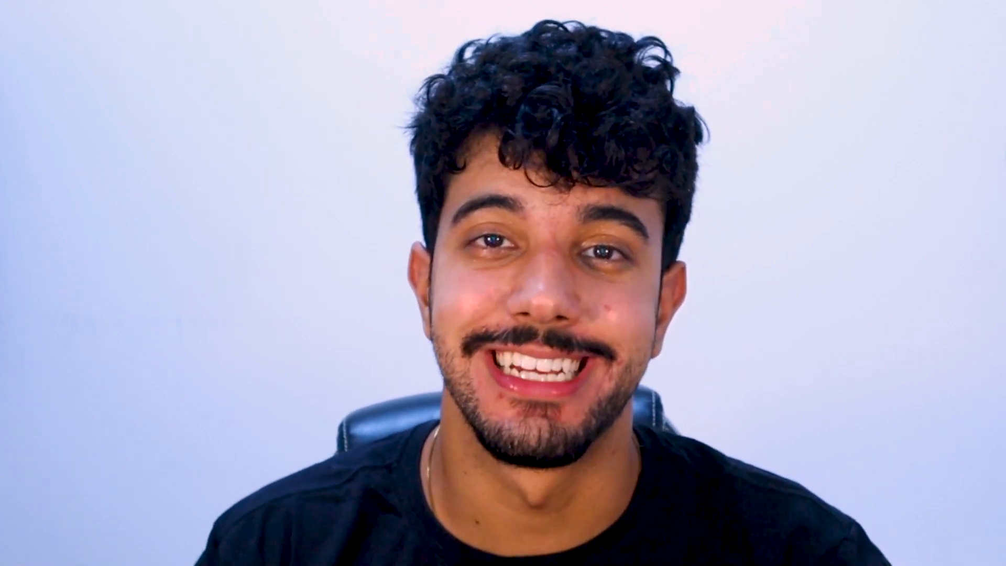
{"action": "key", "text": "a"}
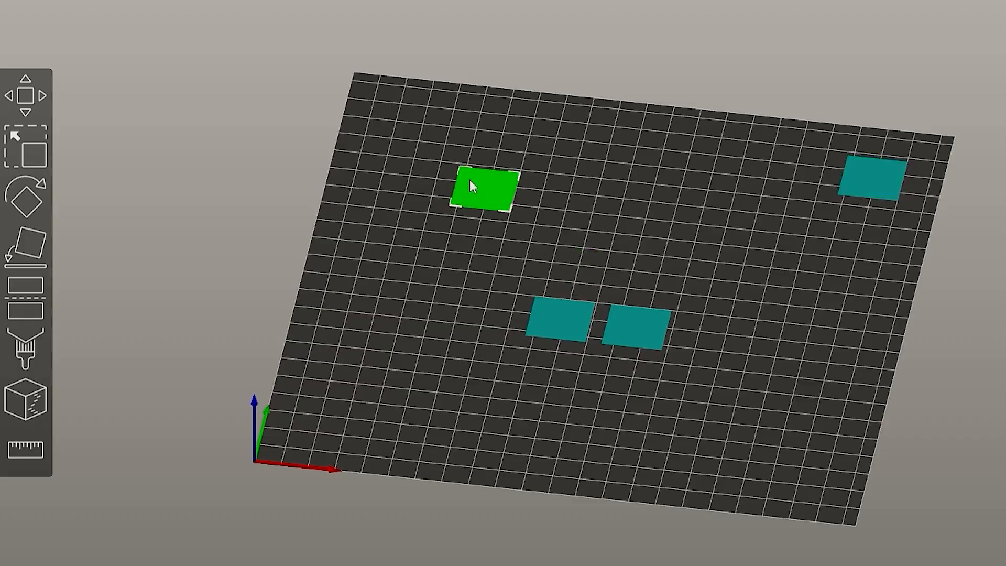